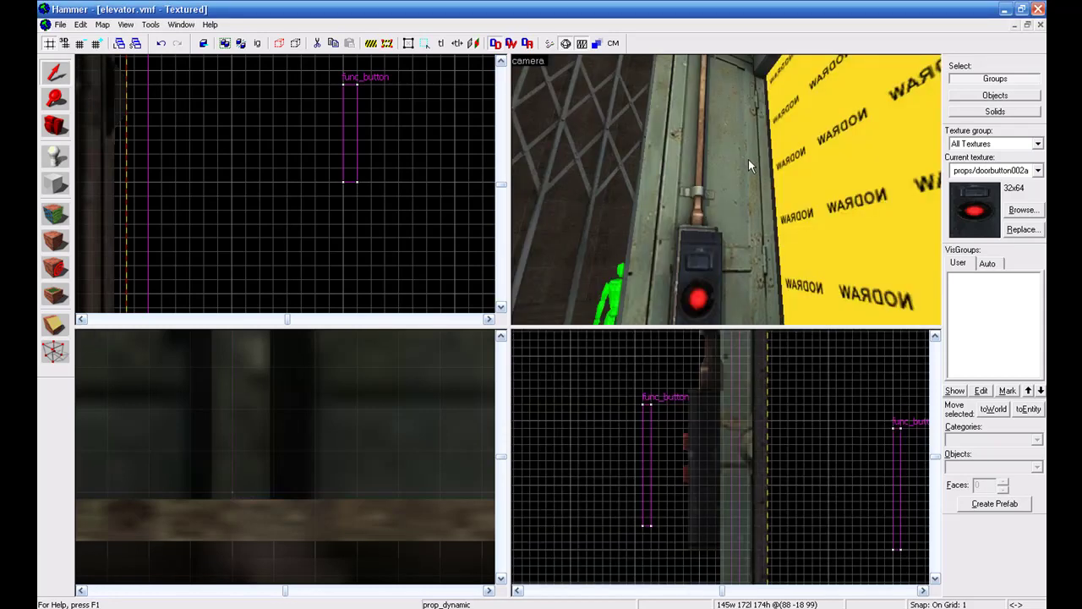
- Examine the elevator from outside and inside, including its doors, buttons, nodraw walls and the track above it
key("z")
key("w")
key("s")
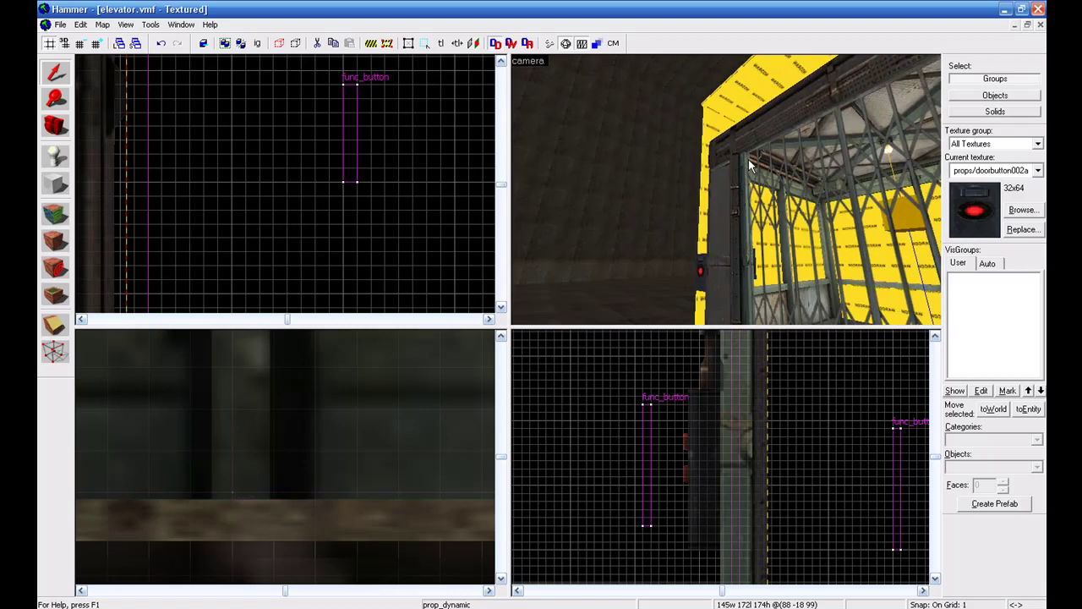
key("w")
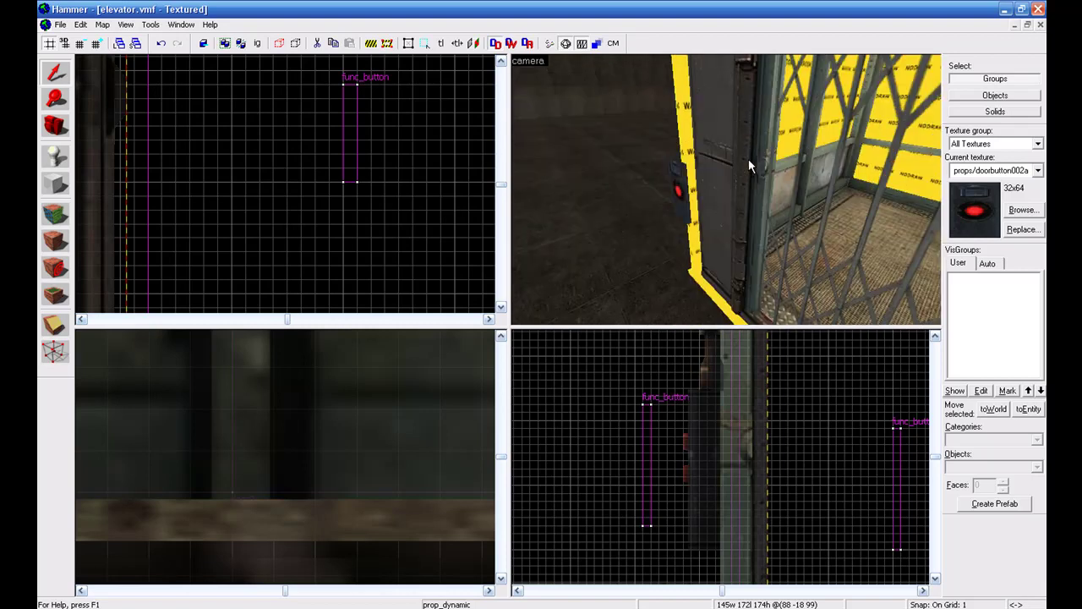
key("s")
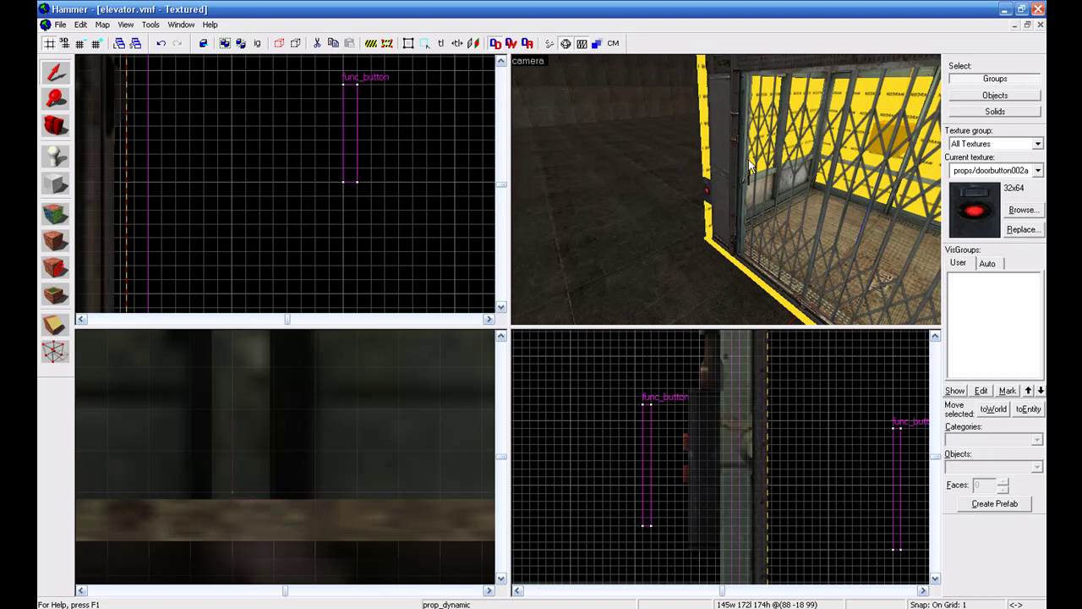
key("Down")
key("Down")
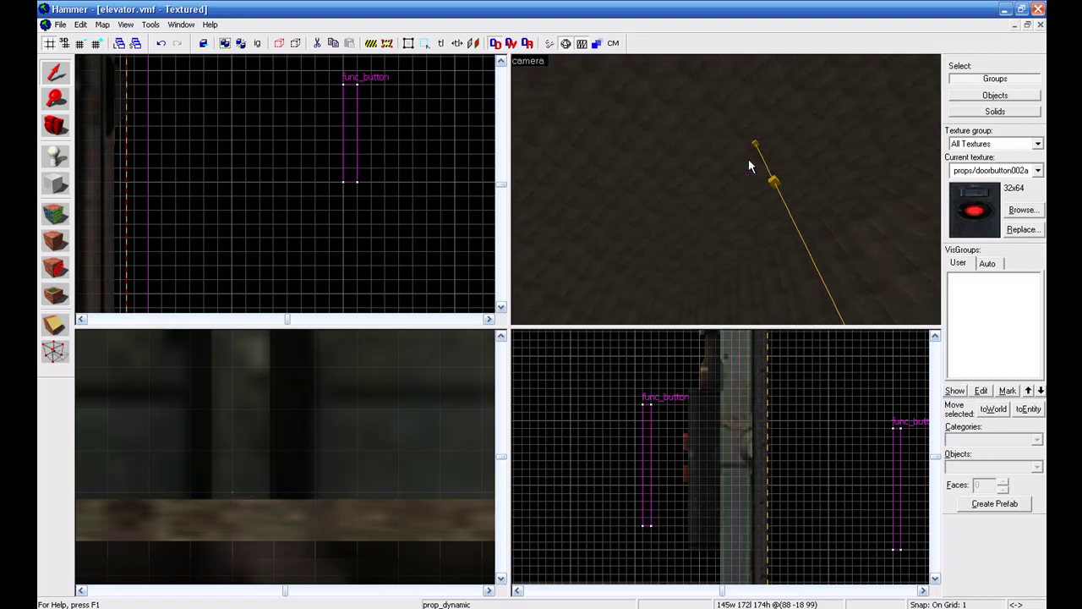
key("Up")
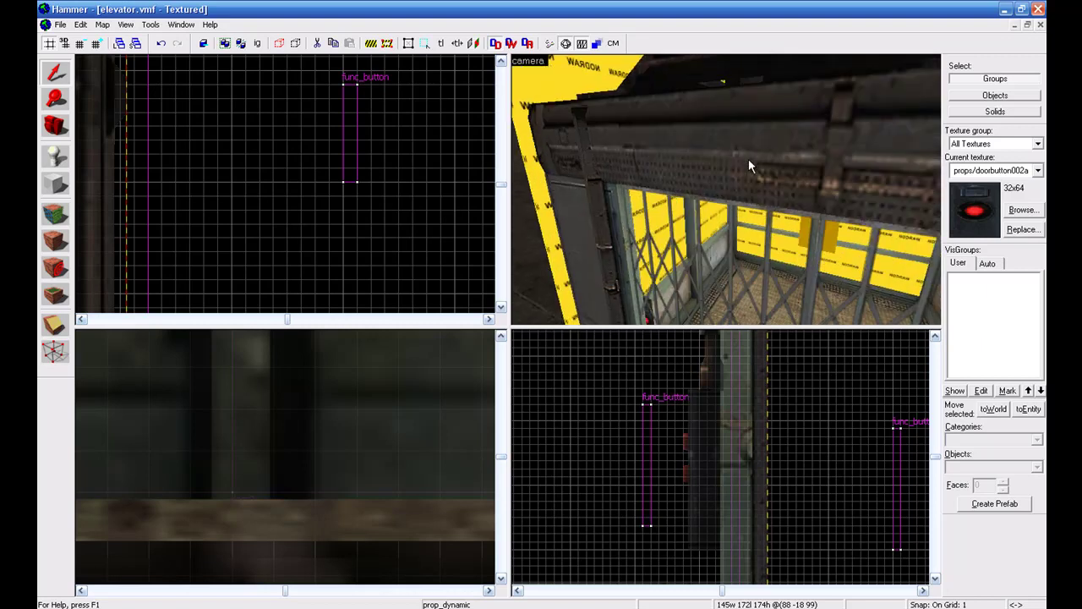
key("Down")
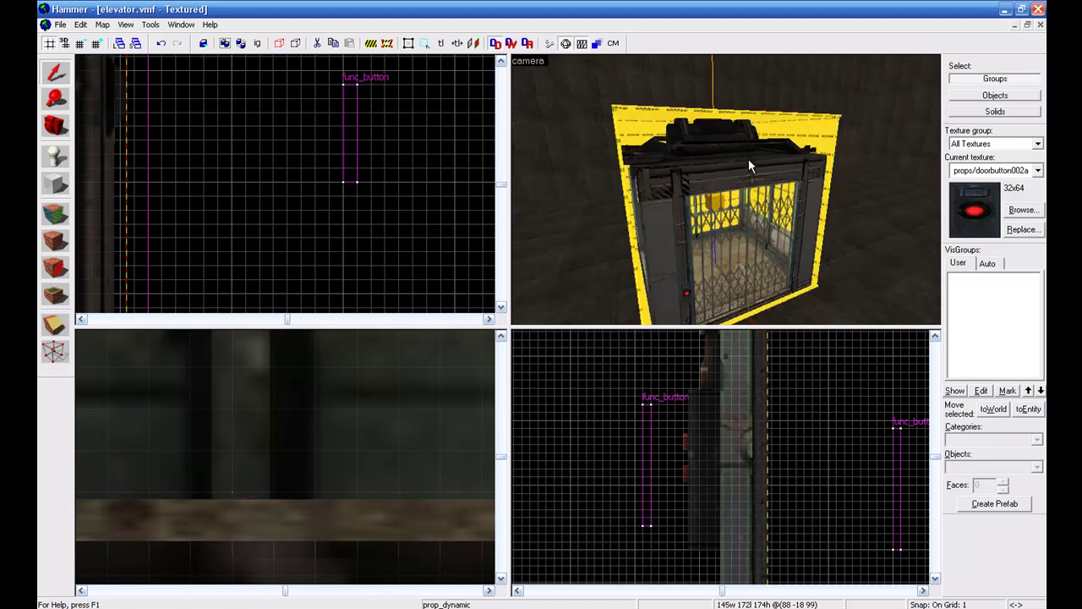
key("Right")
key("Up")
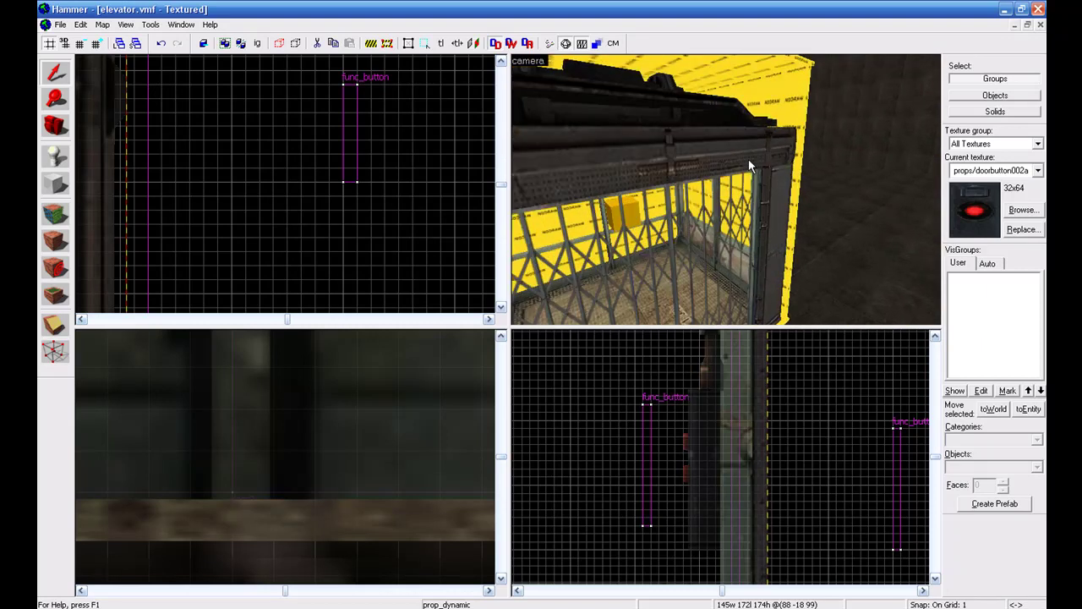
key("Left")
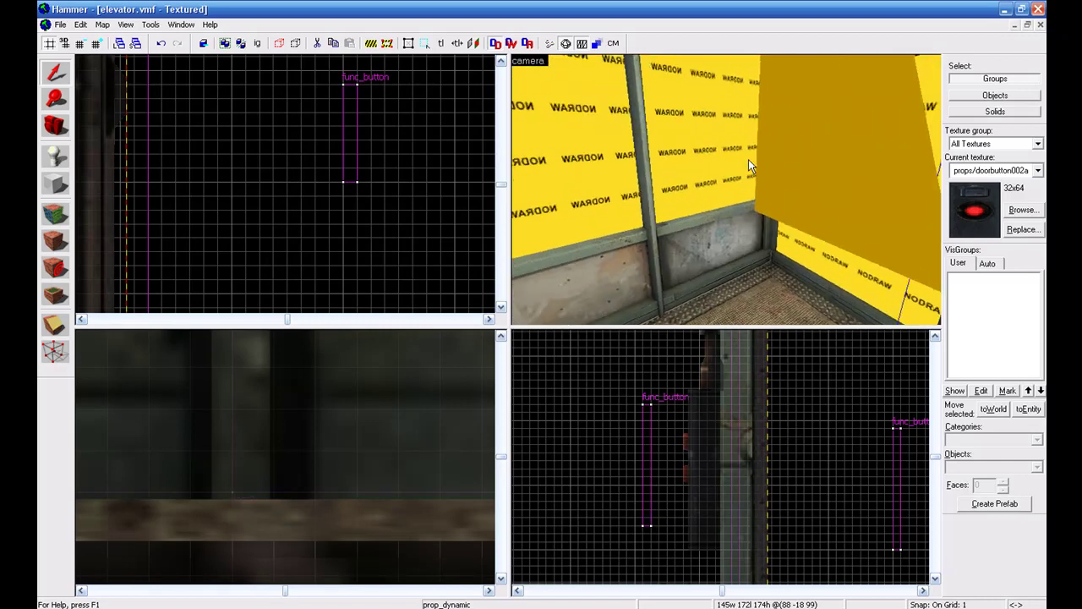
key("Up")
key("Right")
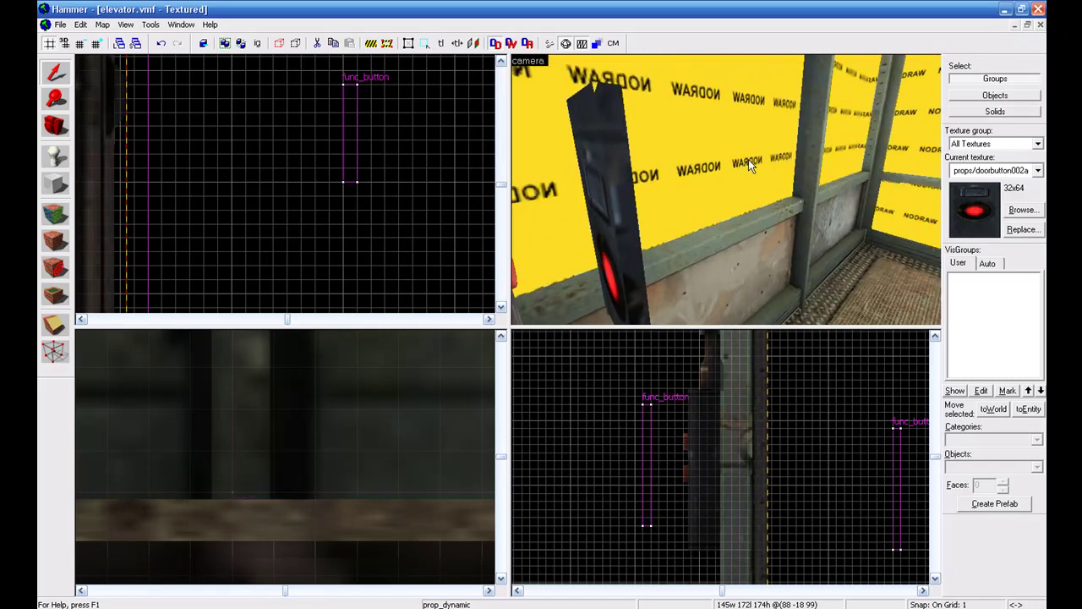
key("Right")
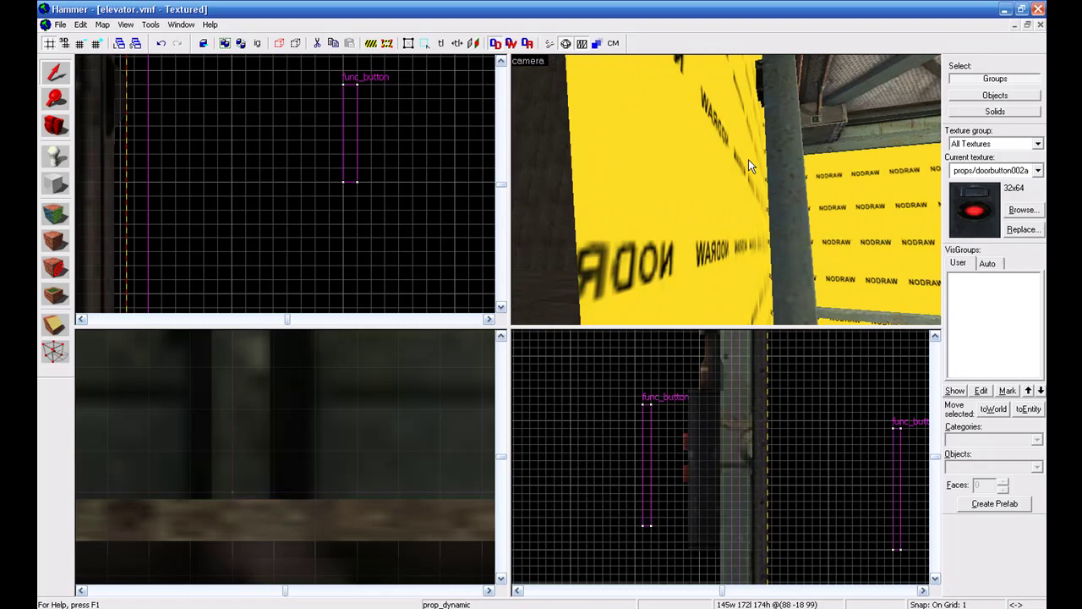
- Select the elevator's func_tracktrain by its nodraw wall and inspect the brushwork around the cabin
left_click(748, 161)
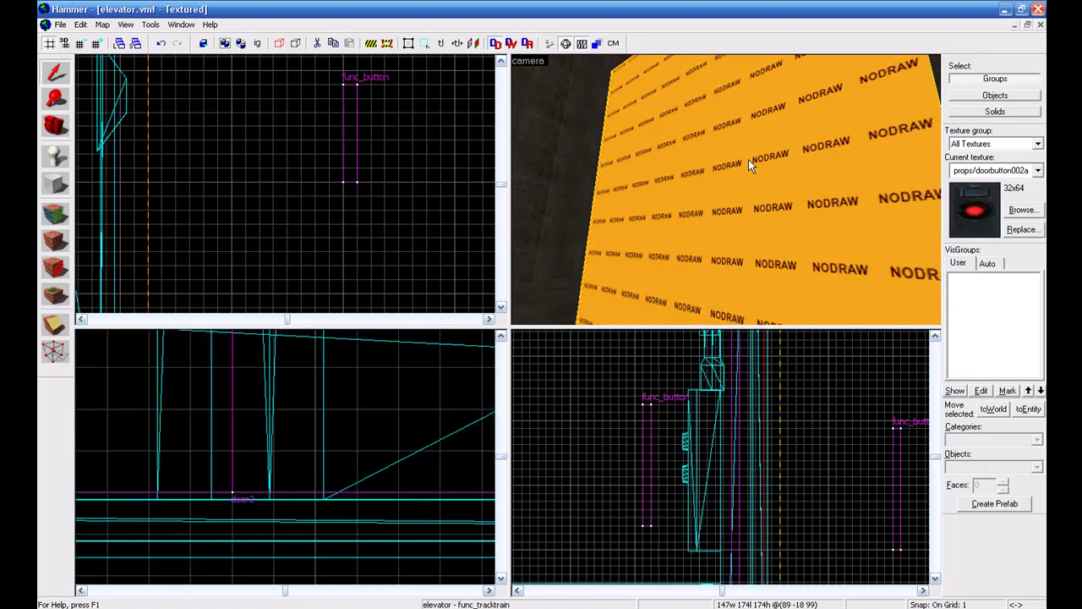
key("w")
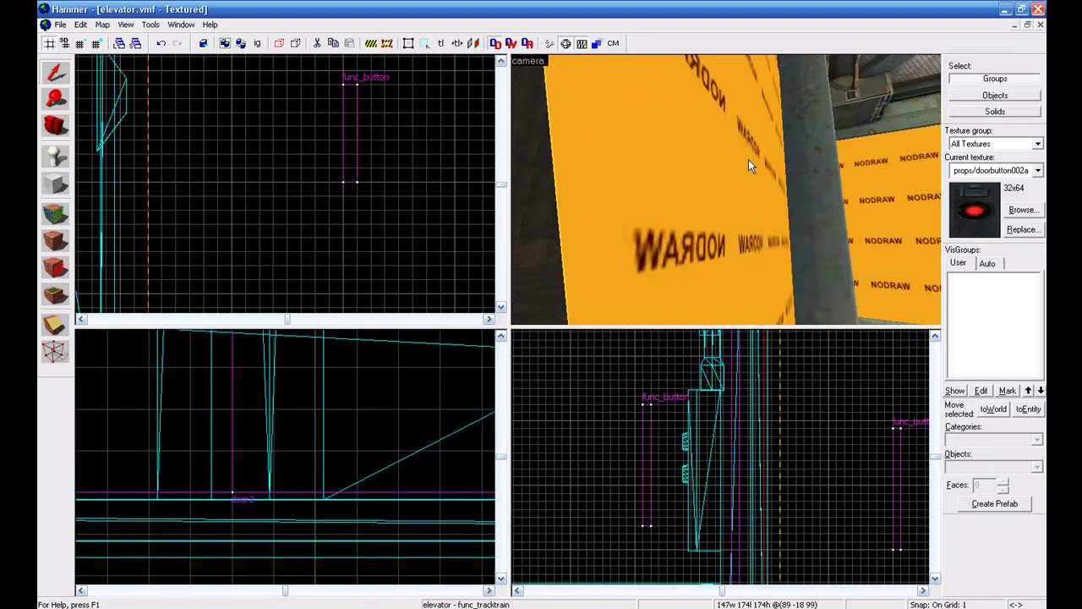
key("w")
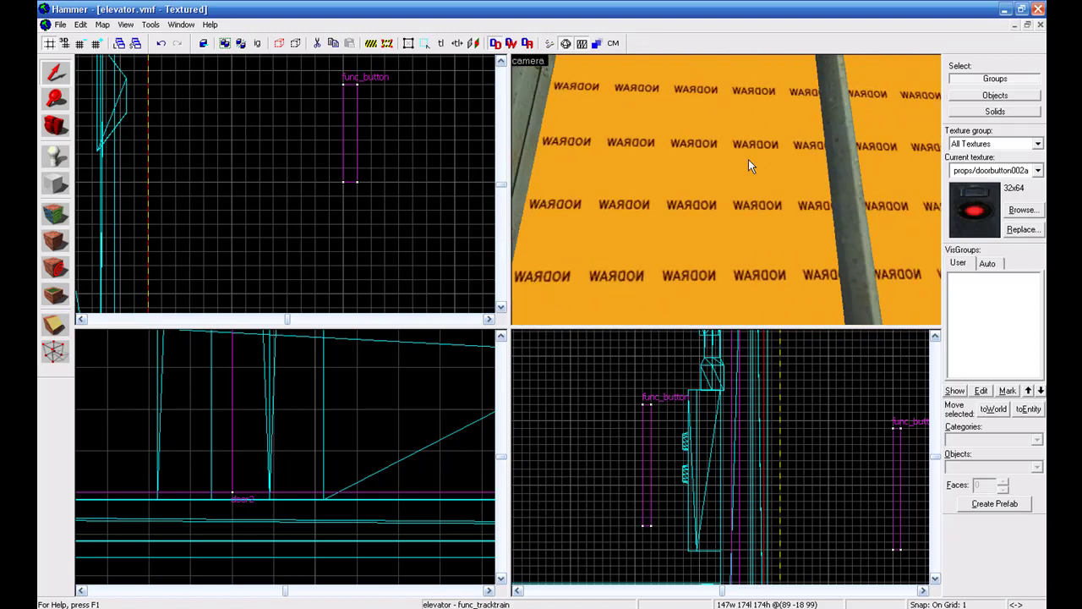
key("s")
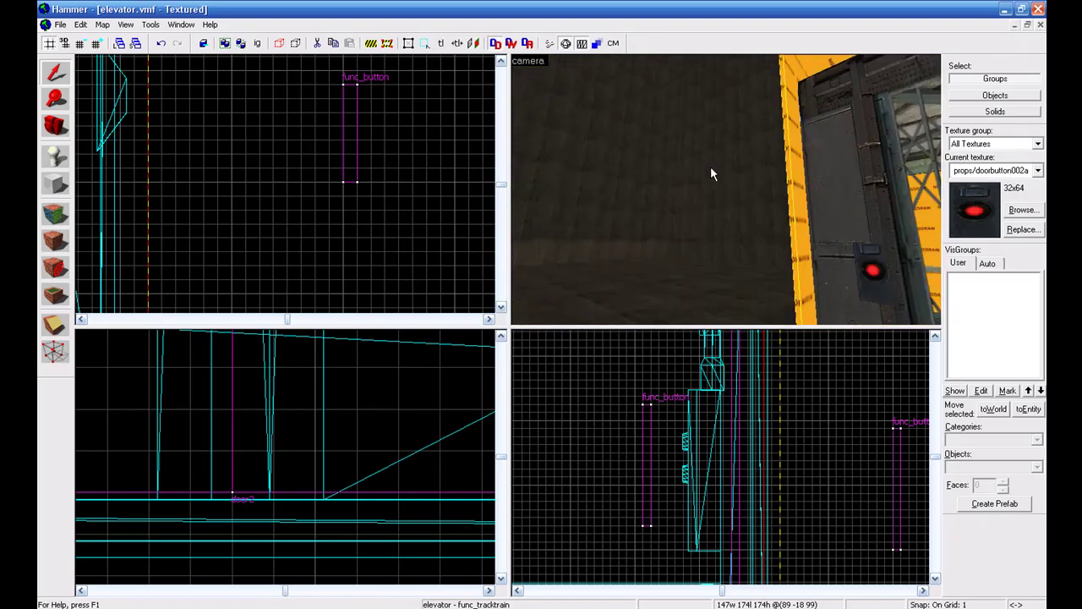
key("s")
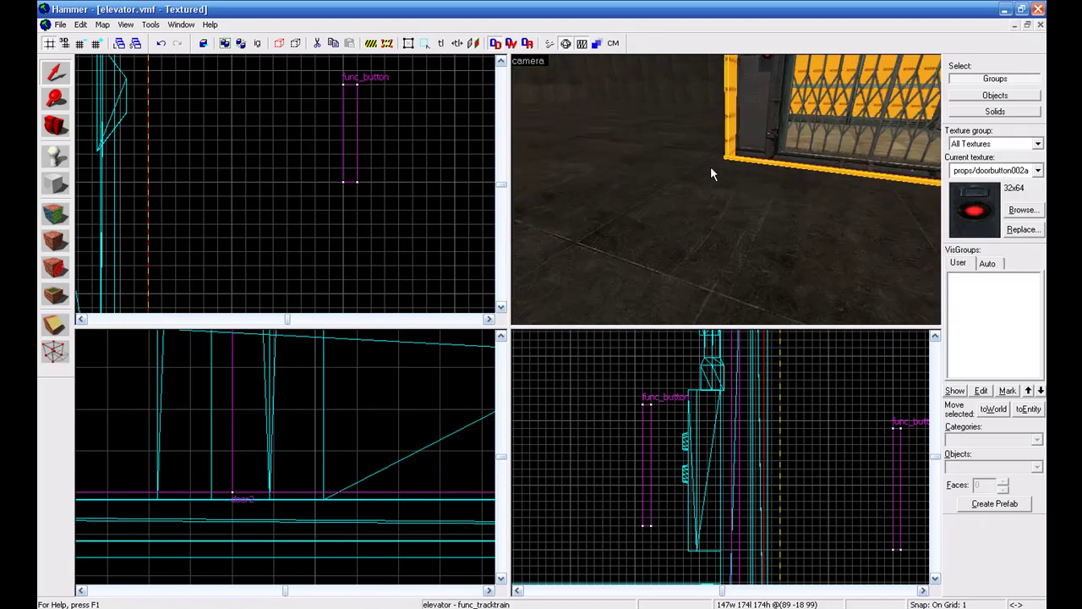
key("Down")
key("Up")
key("Down")
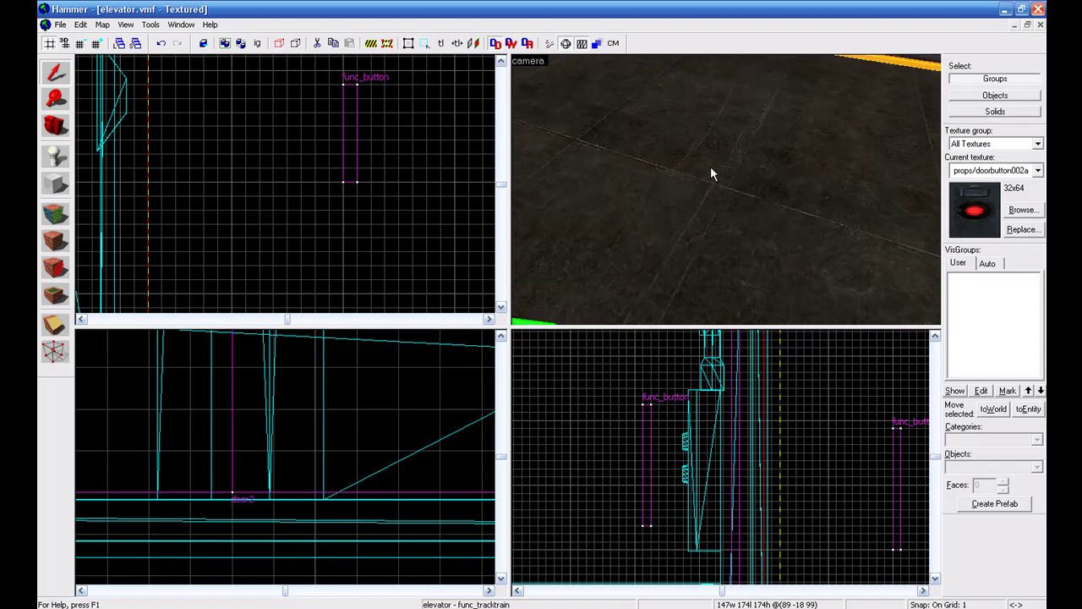
key("s")
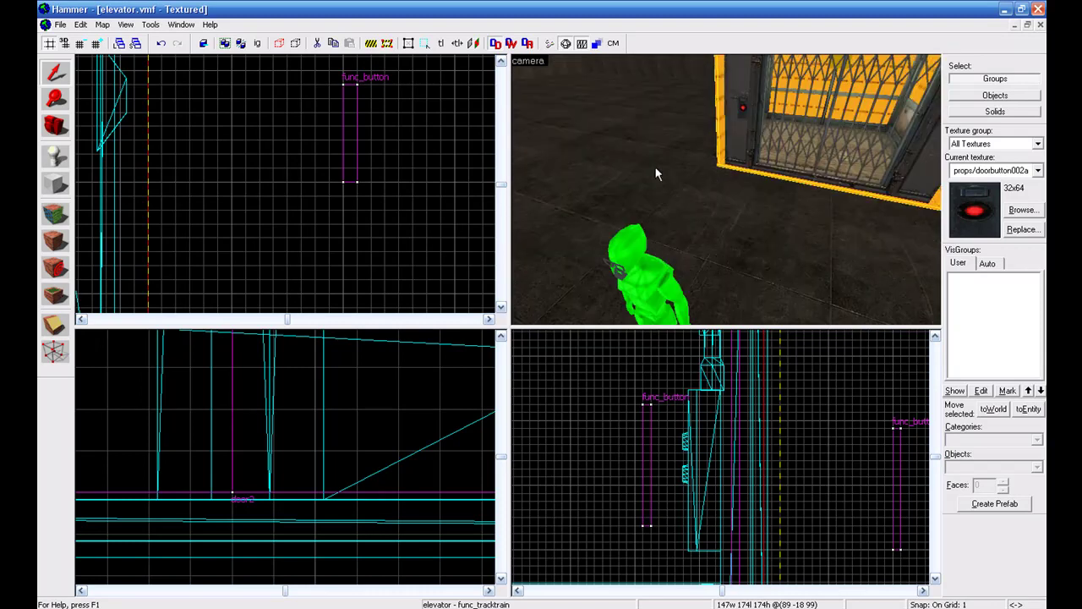
- Set the Entity tool to create path_track objects
key("shift+e")
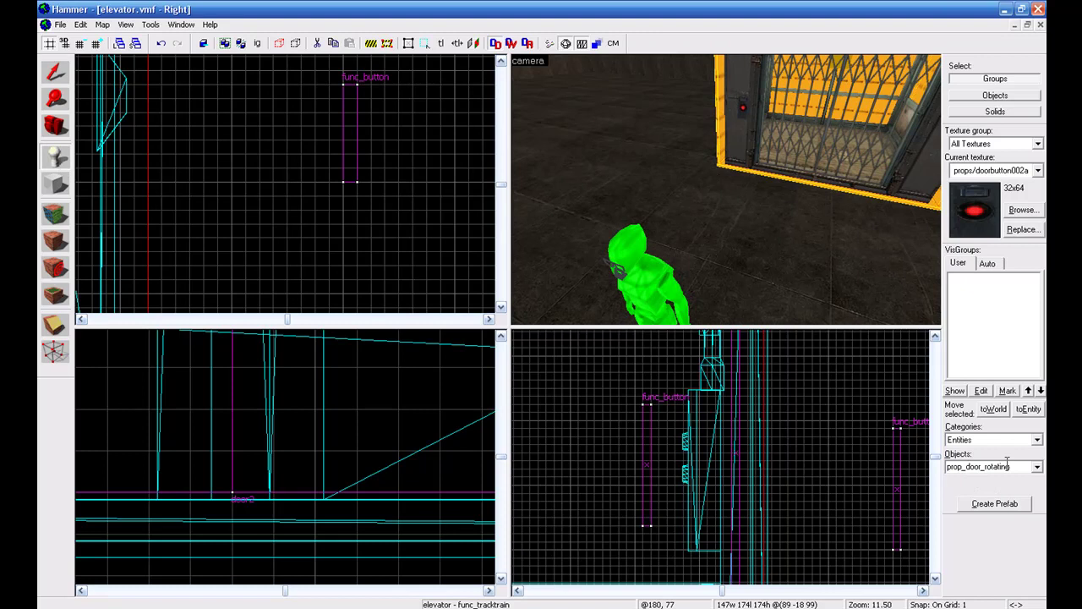
left_click(1007, 462)
type("path")
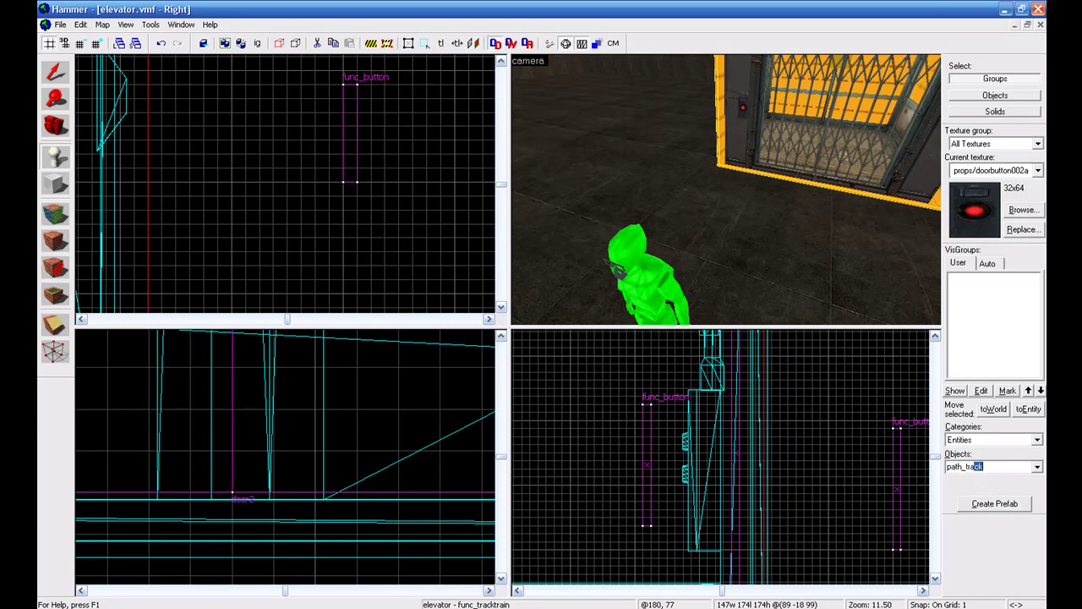
- Examine the line of path_track nodes running up the shaft above the elevator and the cabin's nodraw shell
type("zs")
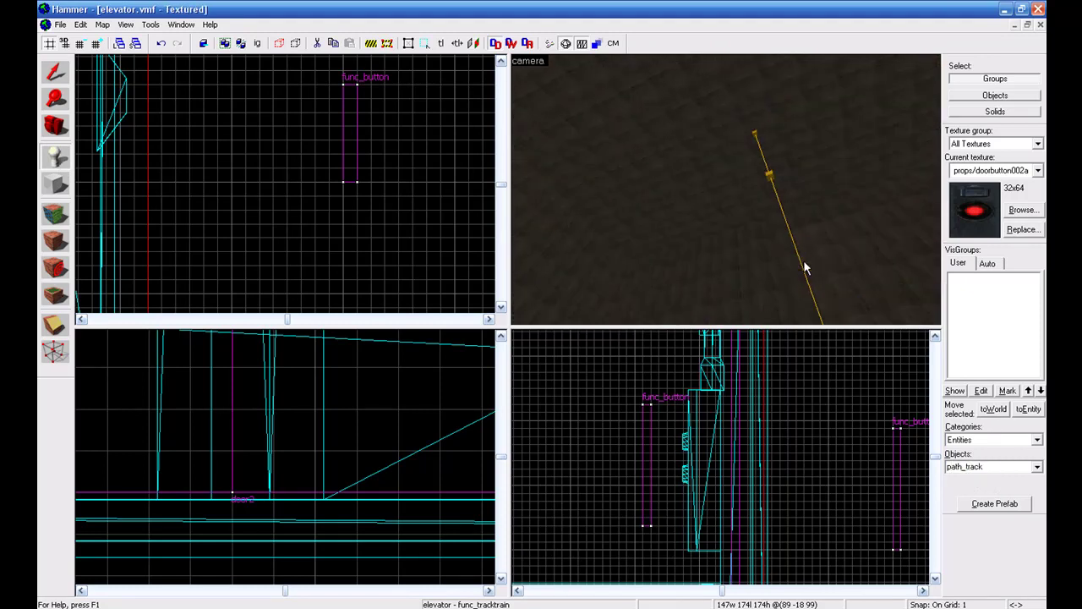
key("Down")
key("Down")
key("Down")
key("Down")
key("Down")
key("Down")
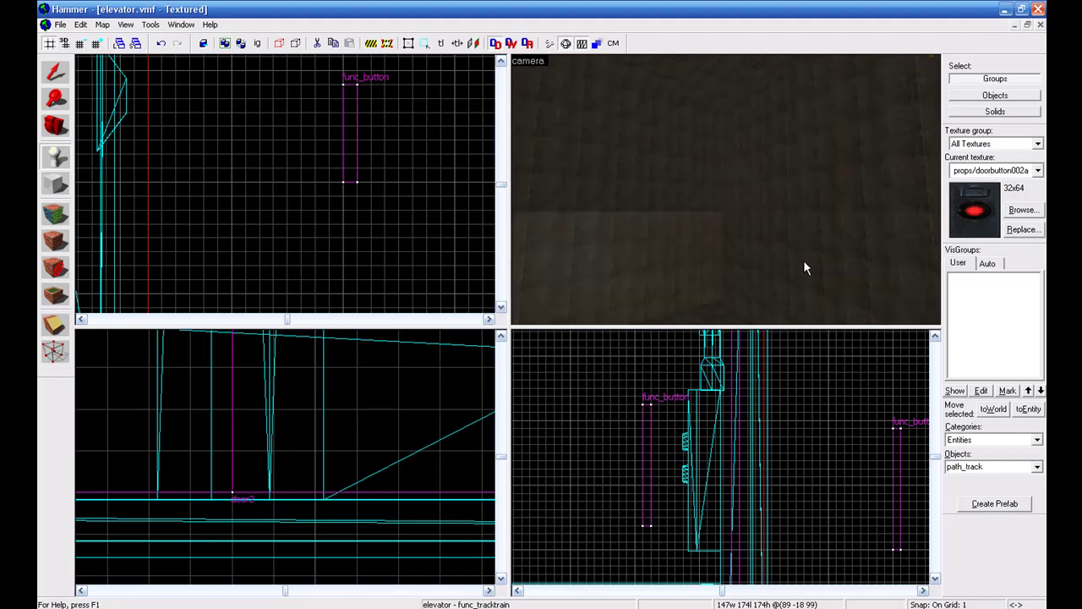
key("w")
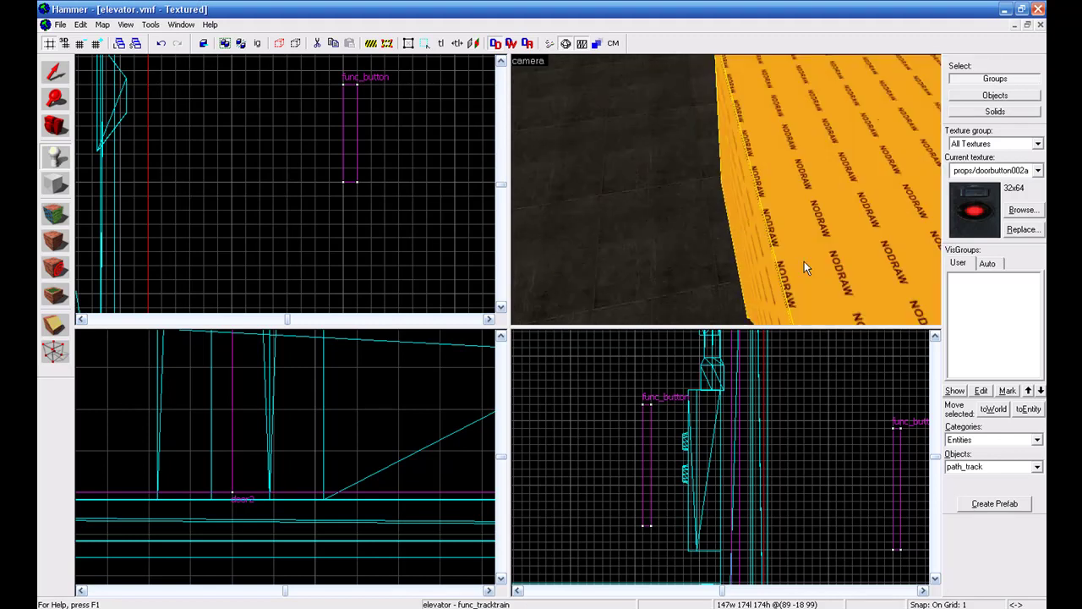
key("s")
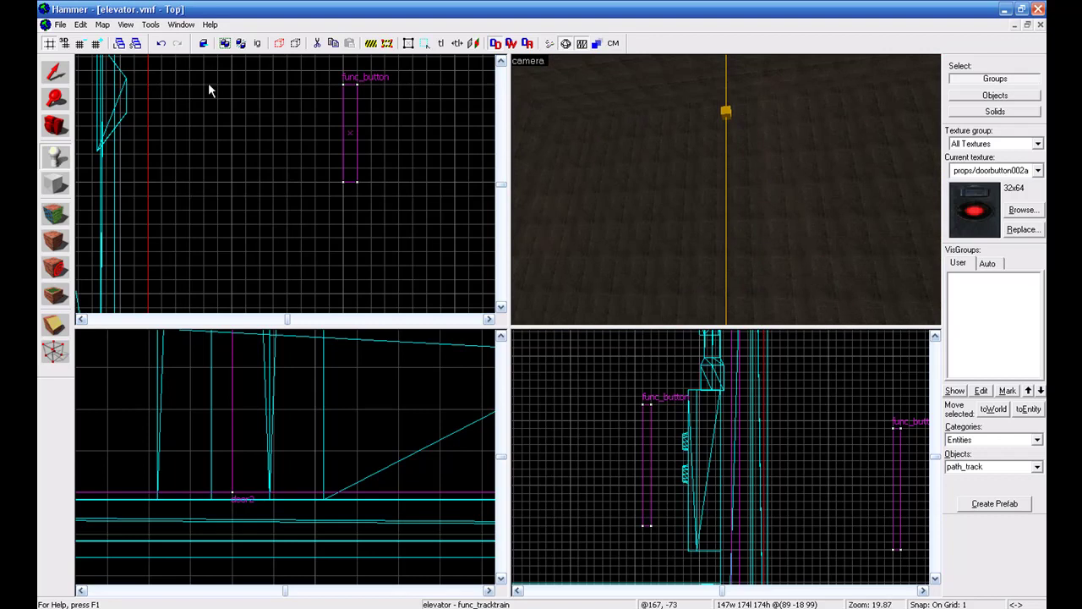
- Switch to the Selection tool and check the Next Stop Target of the path_2 path_track in its properties
left_click(55, 72)
key("w")
key("Up")
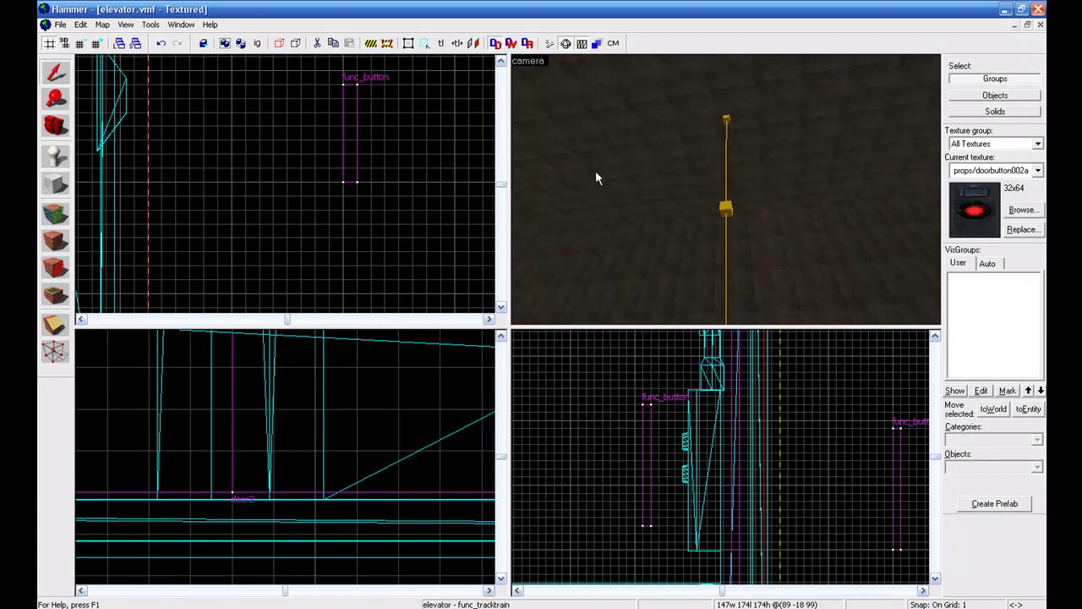
key("w")
key("Right")
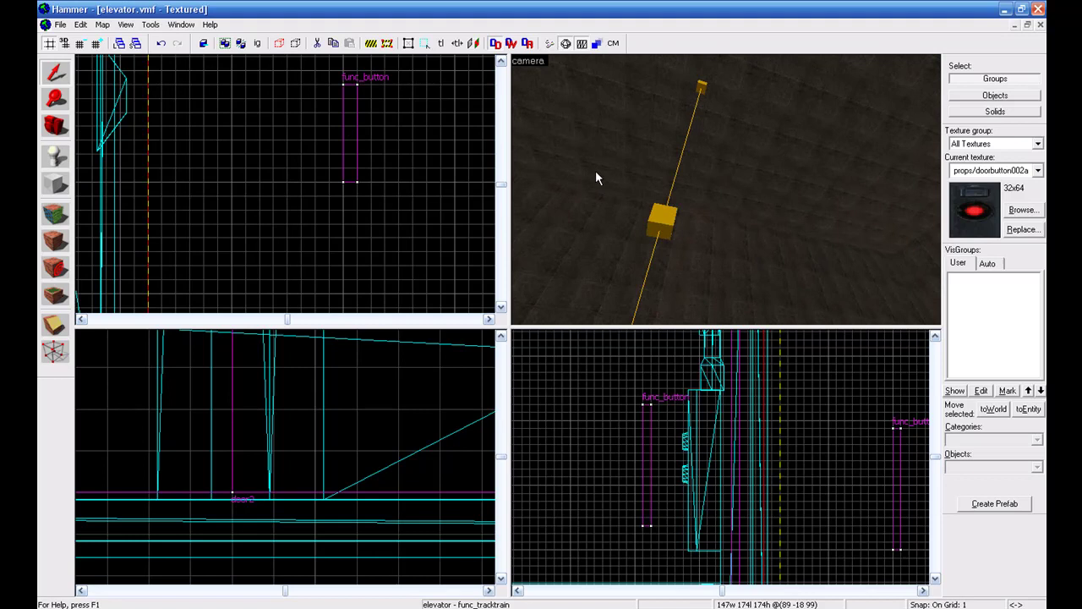
key("Up")
key("a")
key("w")
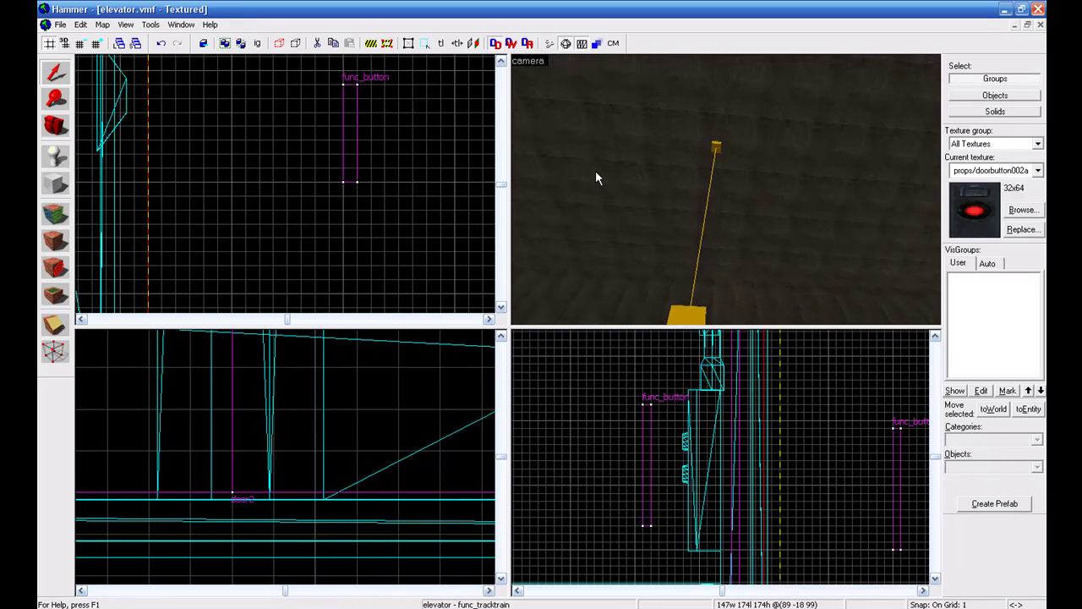
key("s")
key("Down")
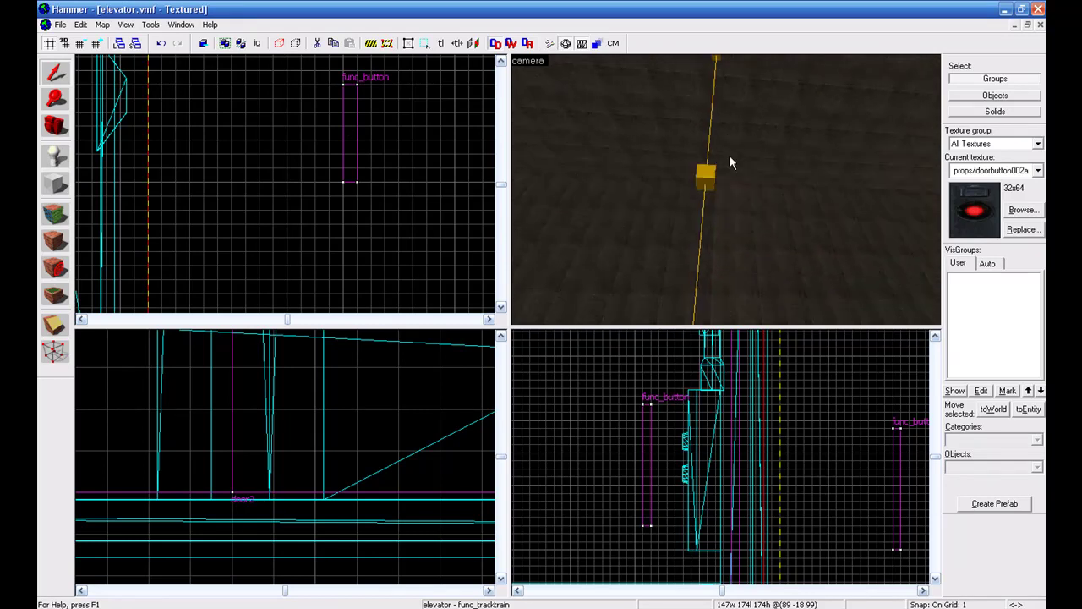
key("w")
double_click(695, 170)
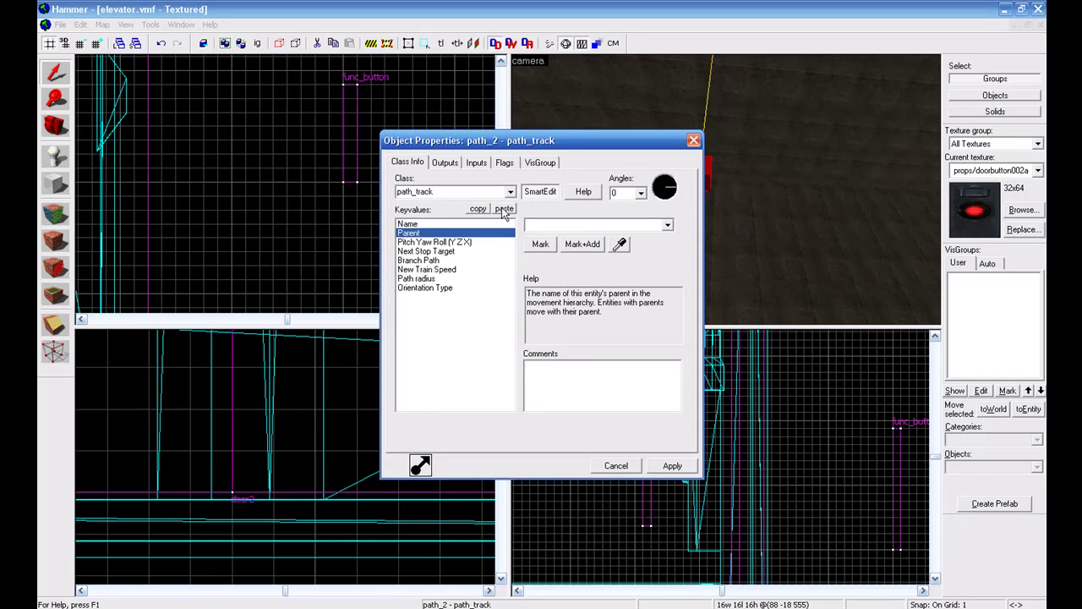
left_click(450, 251)
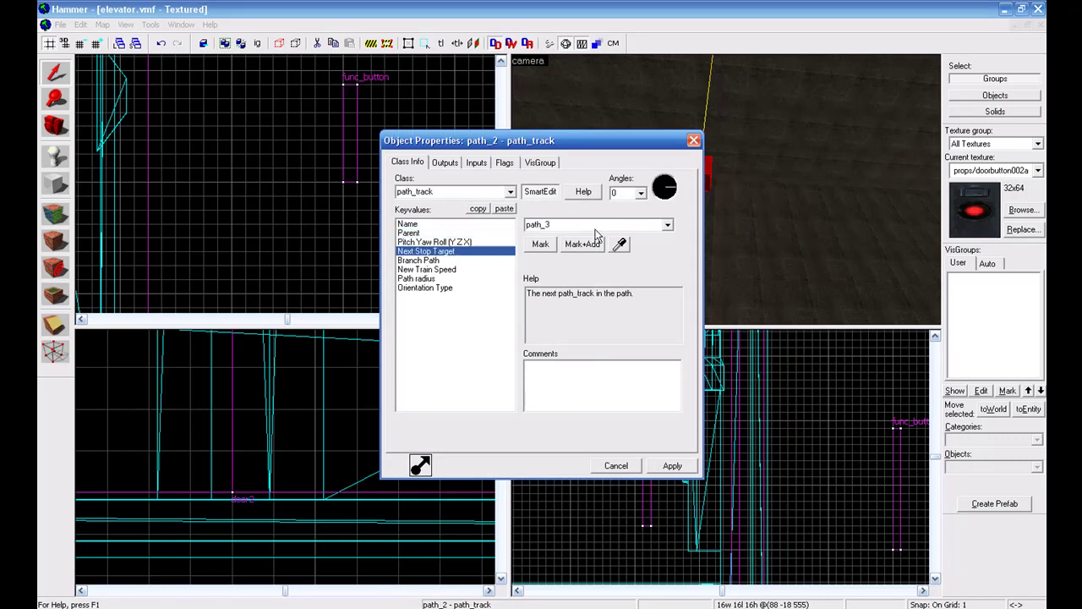
left_click(693, 140)
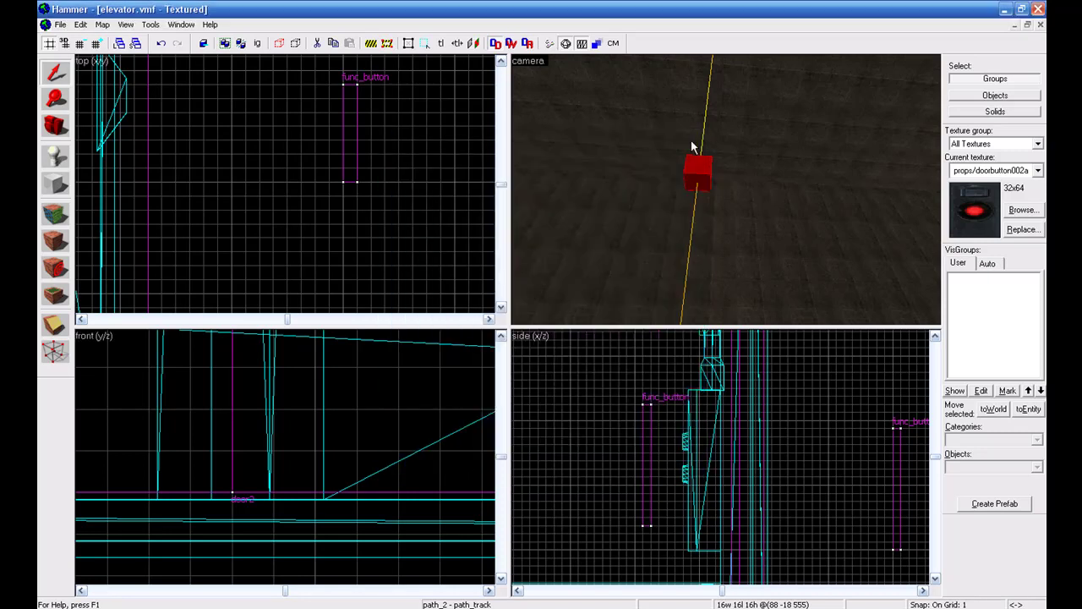
- Check the Next Stop Target of the uppermost path_track, path_3, in its properties
key("z")
key("w")
key("z")
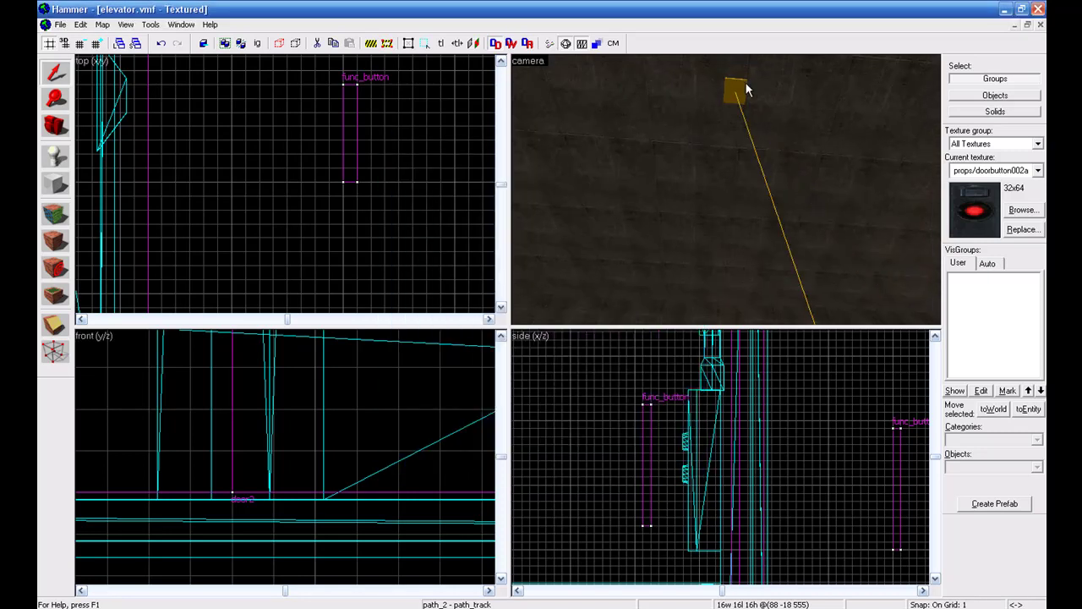
double_click(736, 82)
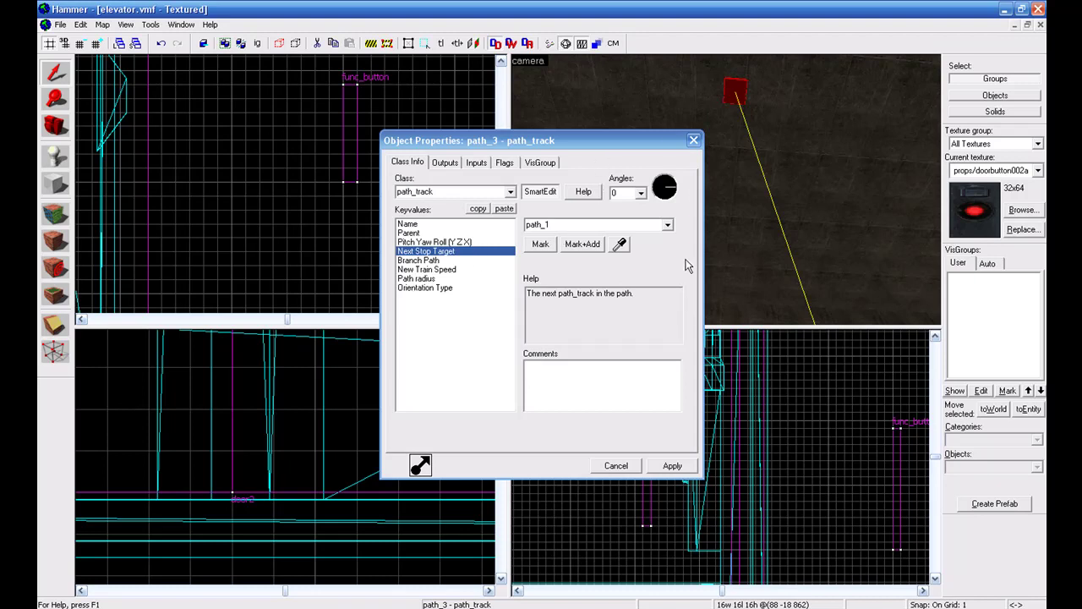
left_click(693, 140)
- Reopen the properties of path_2 and review its outputs, including the OnPass output targeting the elevator
key("Up")
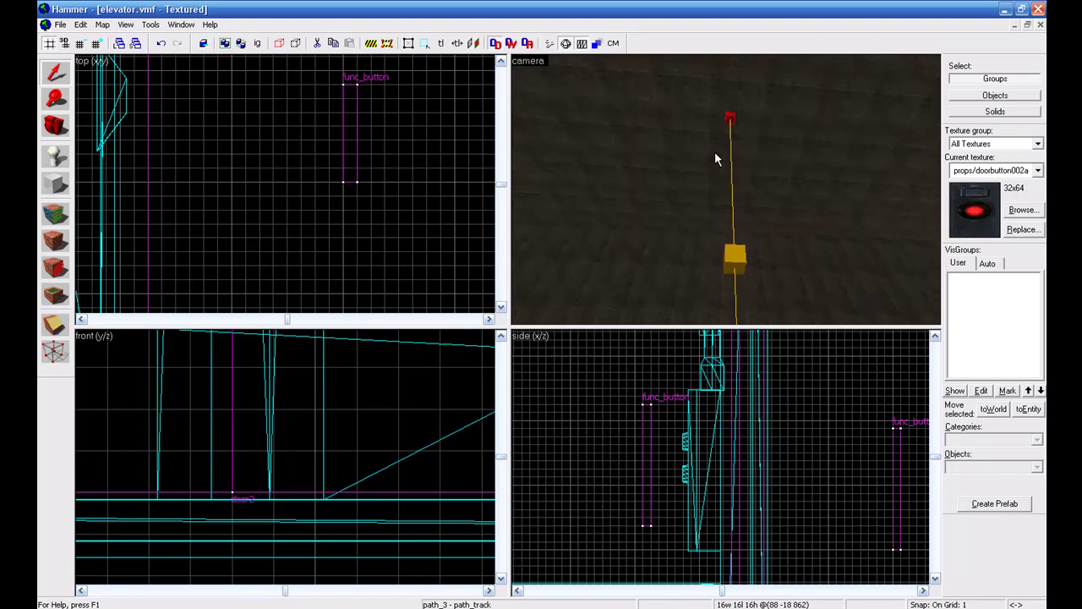
key("Up")
double_click(753, 191)
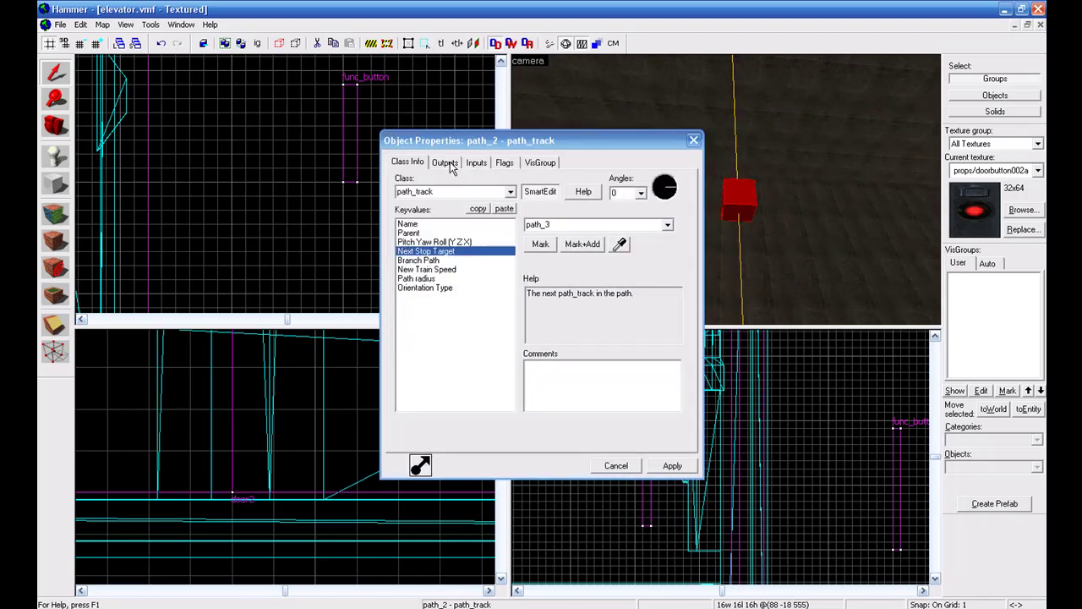
left_click(445, 163)
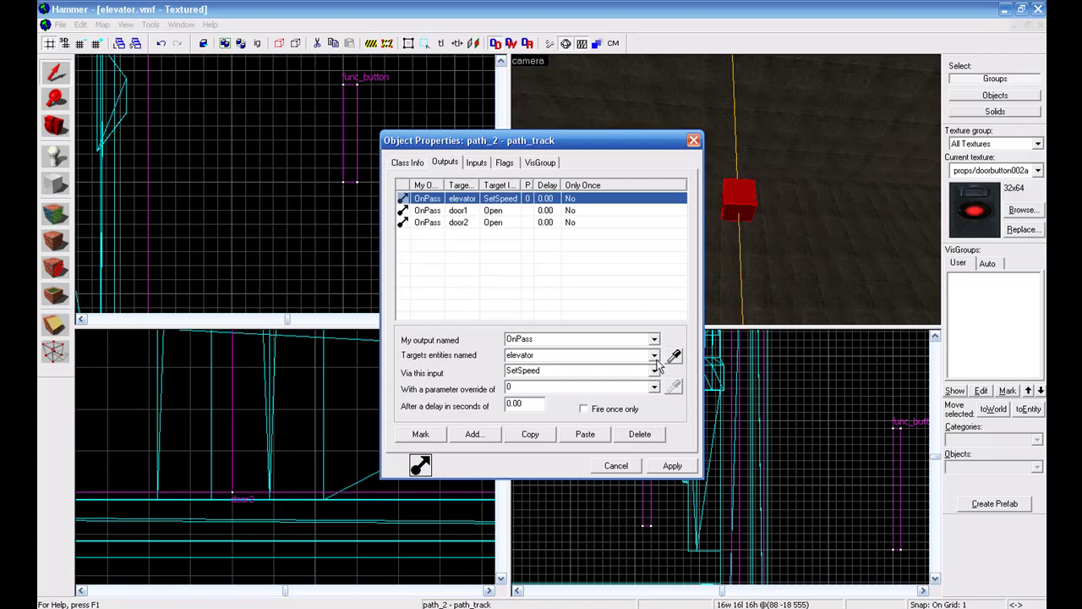
- Review the target, input and parameter override of path_2's OnPass output to the elevator and close its properties
left_click(655, 356)
left_click(653, 378)
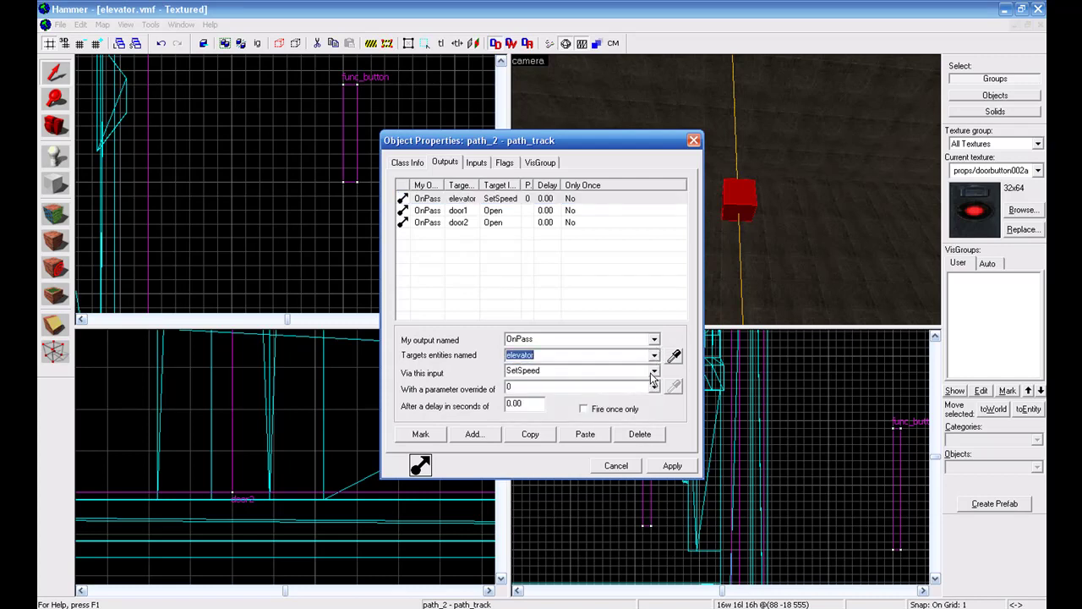
left_click(653, 373)
left_click(521, 385)
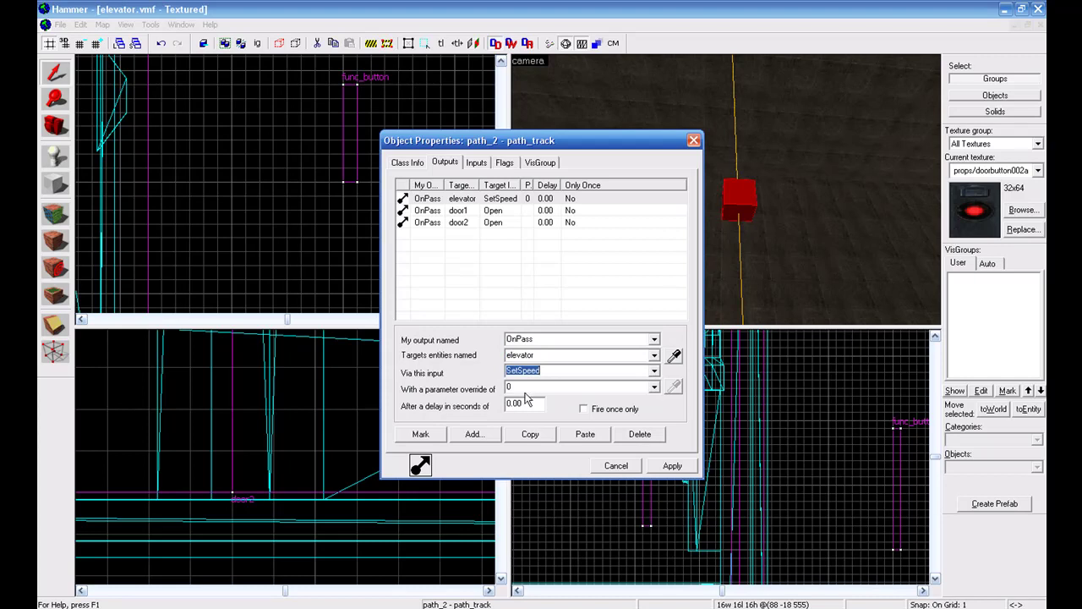
left_click(691, 142)
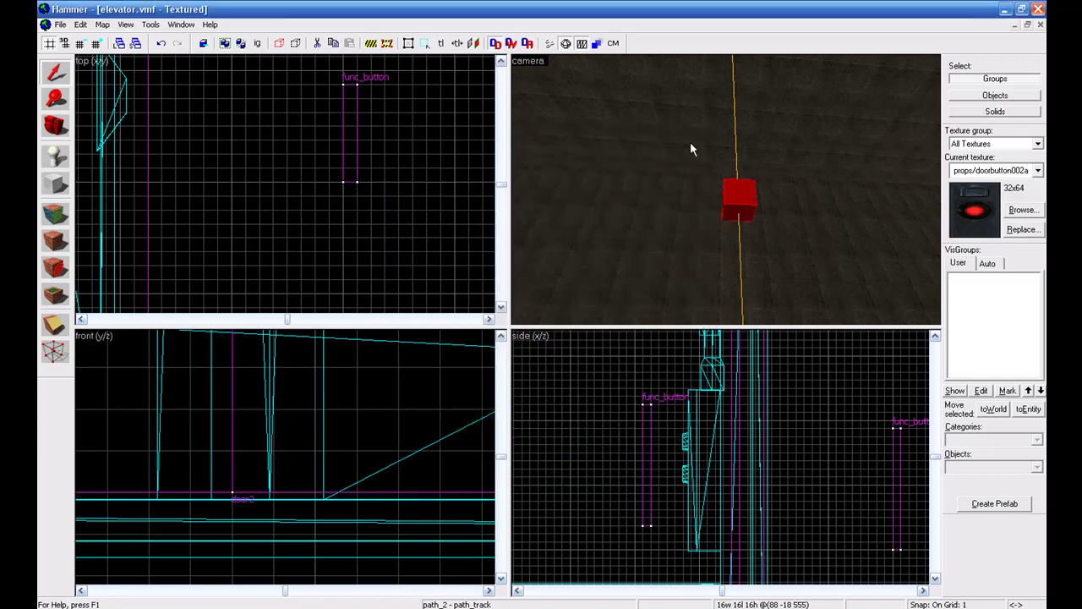
- Select the uppermost path_track, path_3, at the end of the track line above the elevator
key("Left")
key("Right")
key("Up")
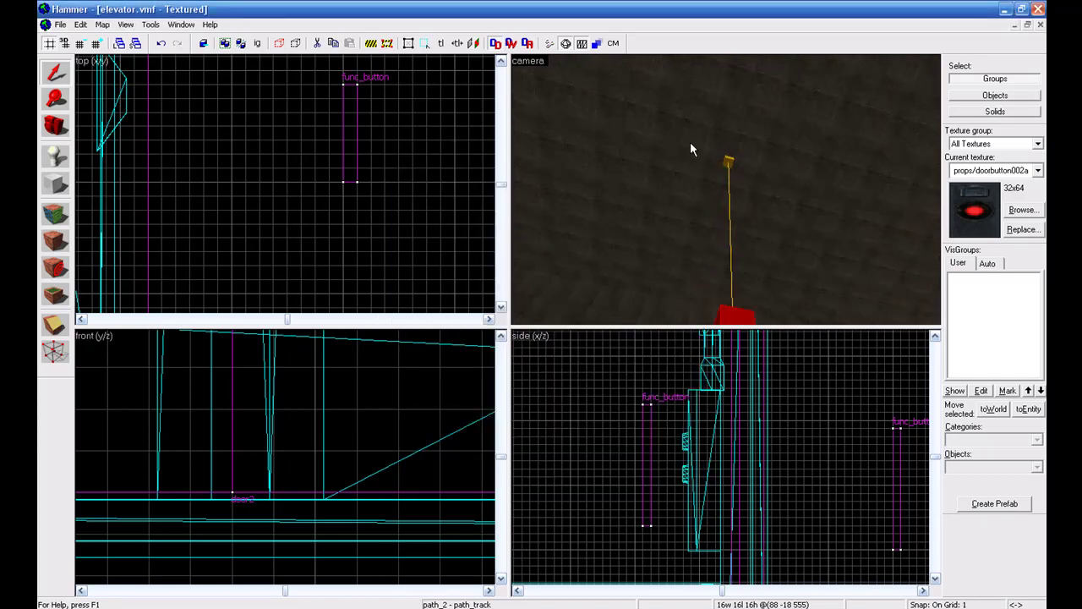
left_click(729, 153)
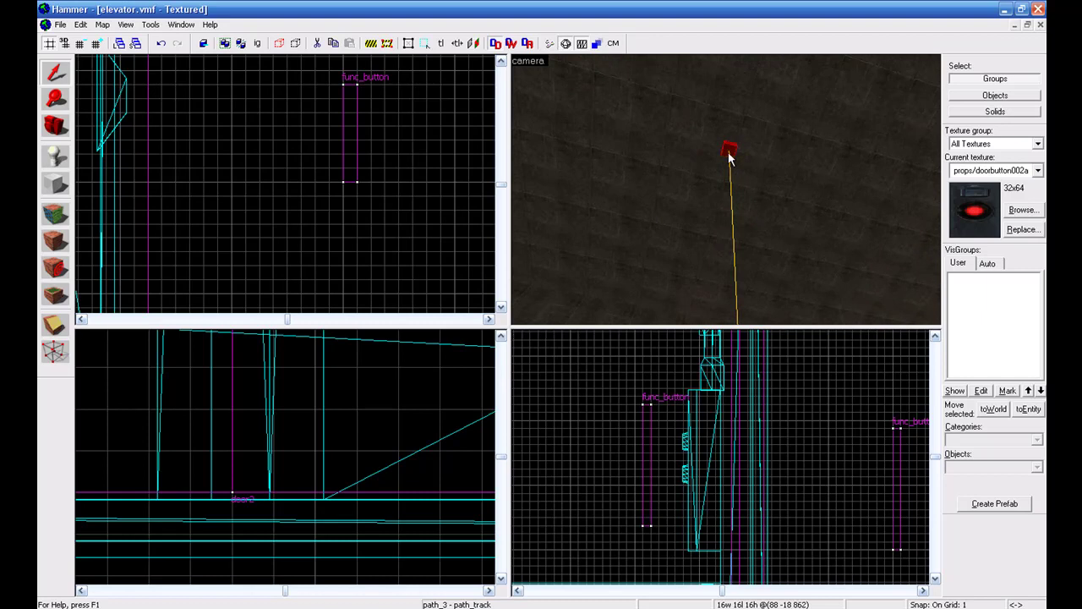
- Open the properties of the func_button inside the elevator cabin and check its OnPressed output
key("Down")
key("w")
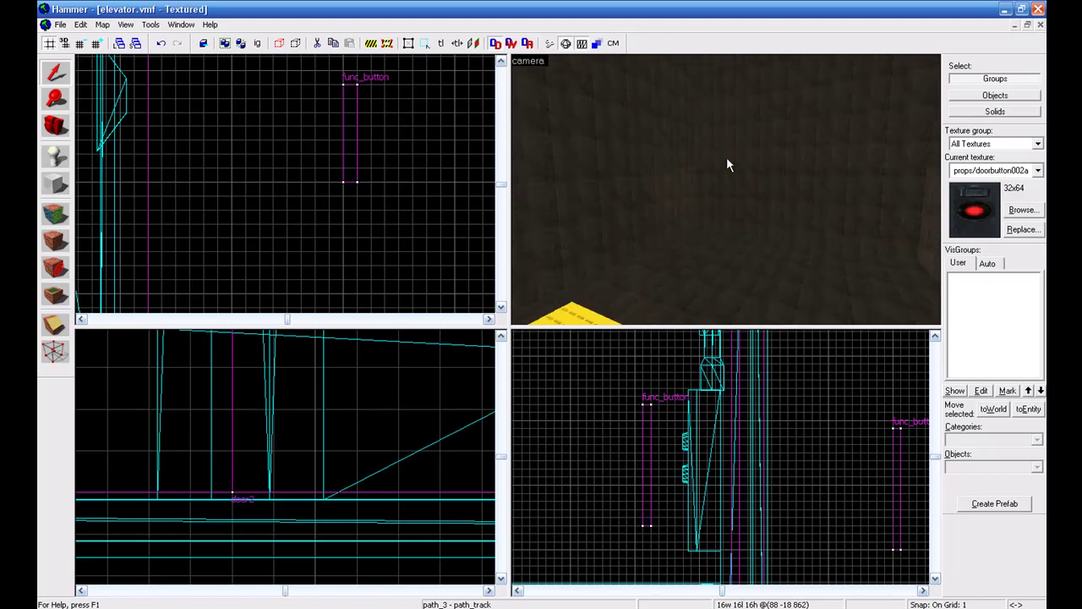
key("Right")
key("Left")
key("Down")
key("w")
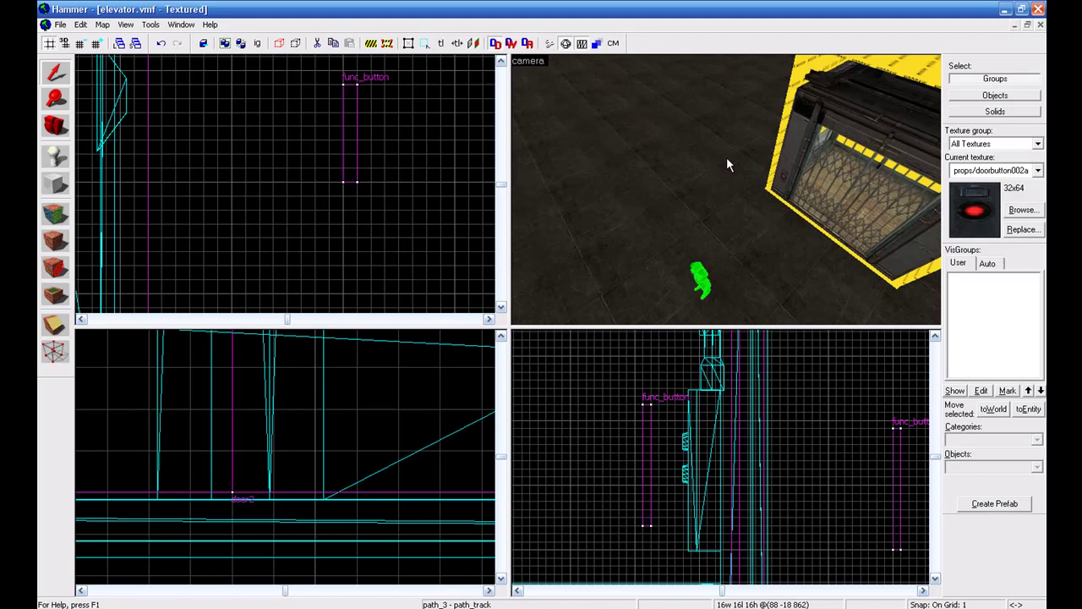
key("w")
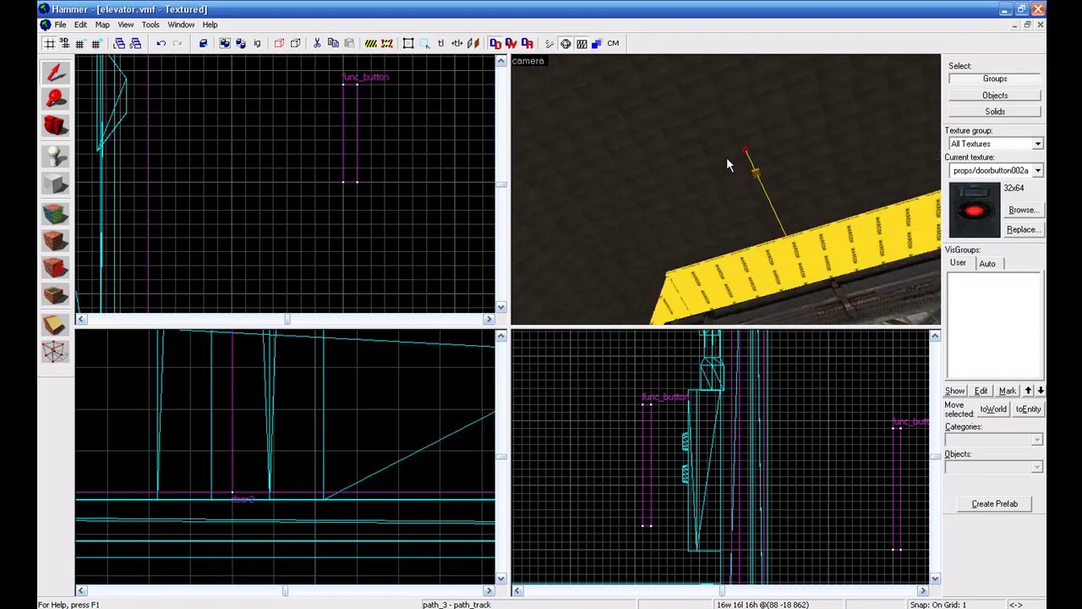
key("s")
key("w")
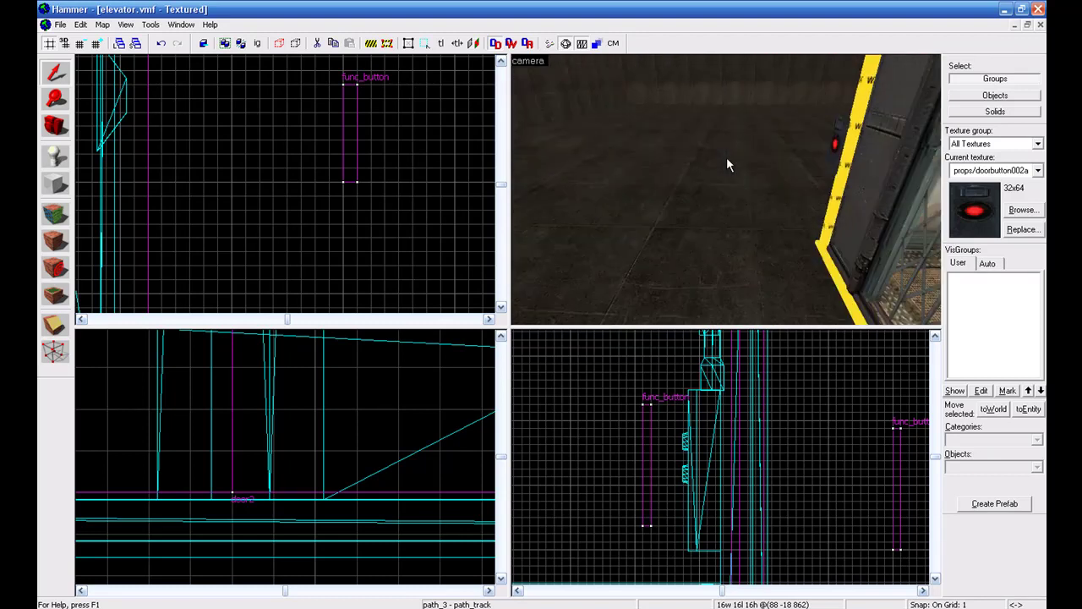
key("w")
double_click(727, 158)
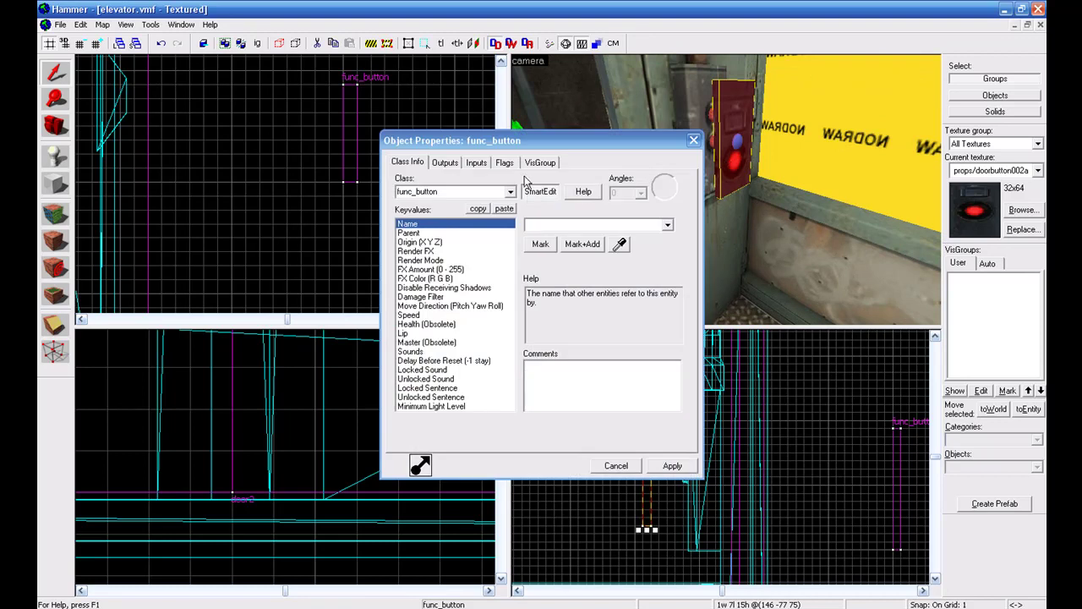
left_click(448, 163)
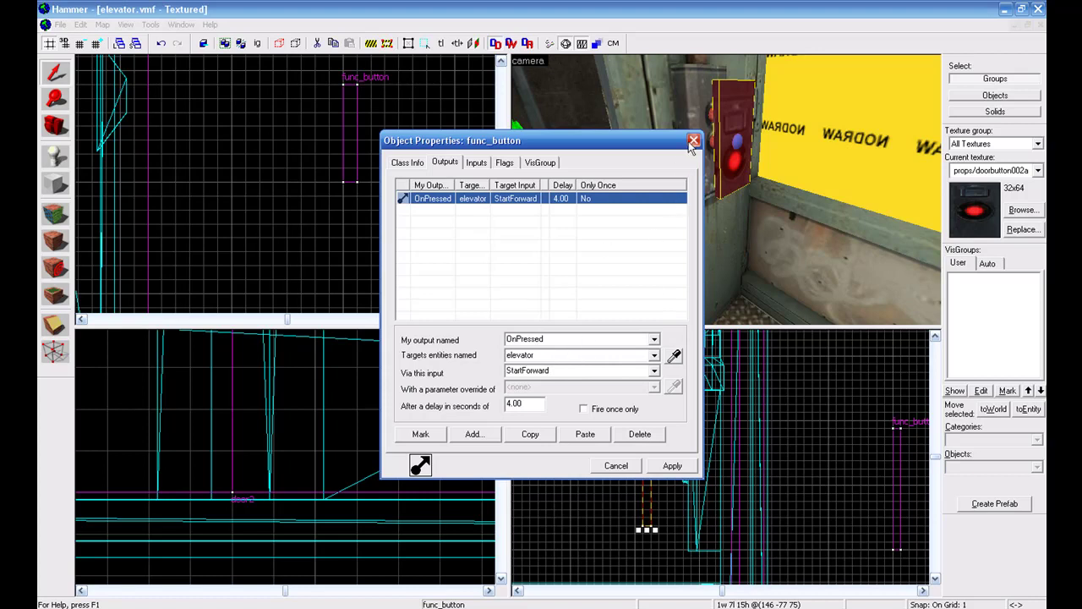
left_click(693, 141)
- Switch to the Block tool and examine the lattice doors at the front of the elevator cabin
key("Left")
key("a")
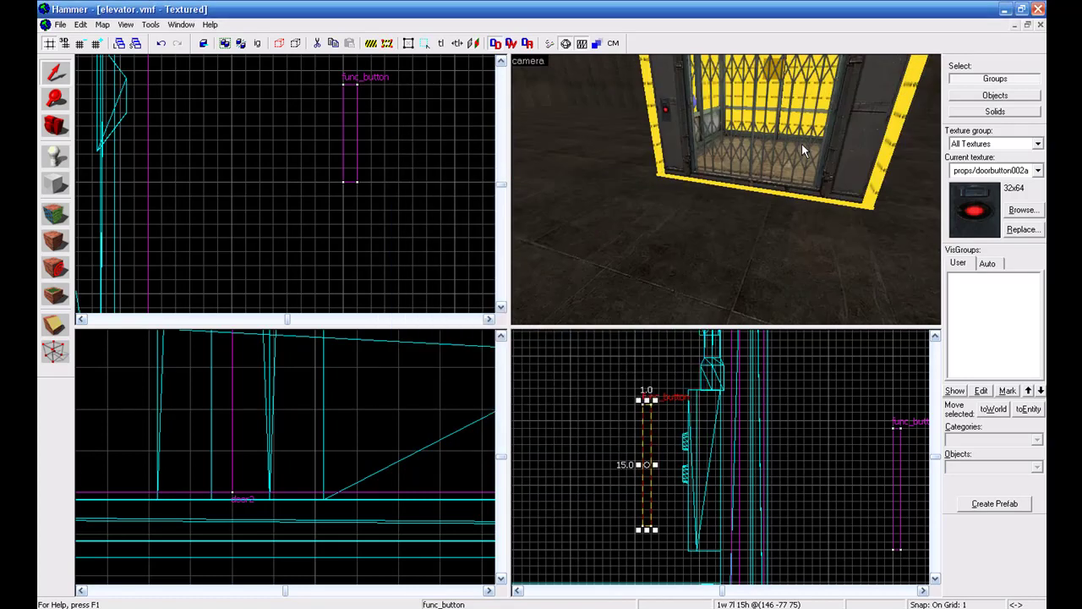
key("w")
key("Down")
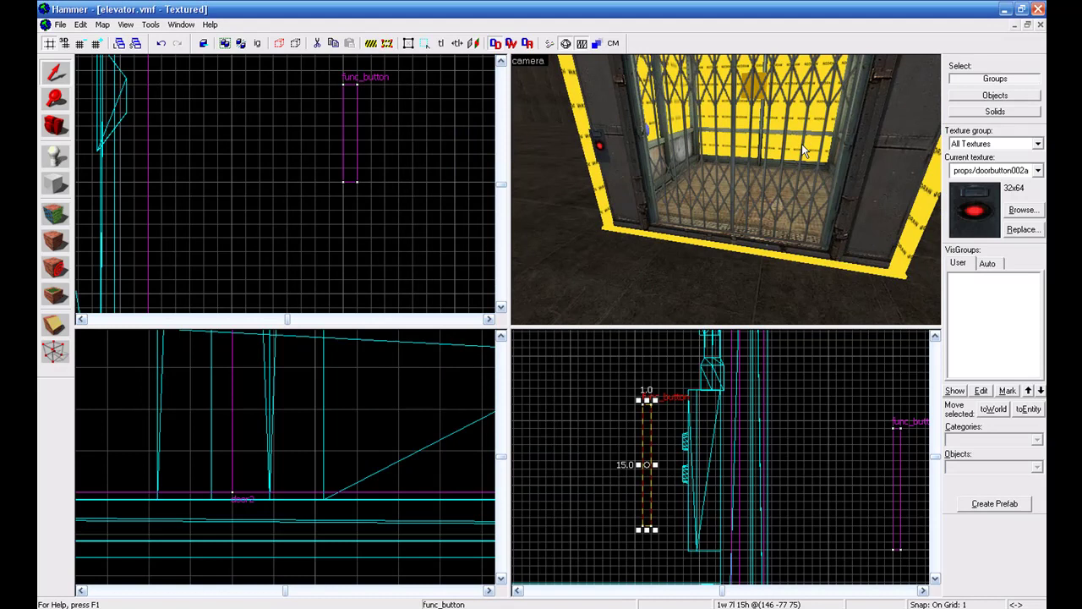
key("Left")
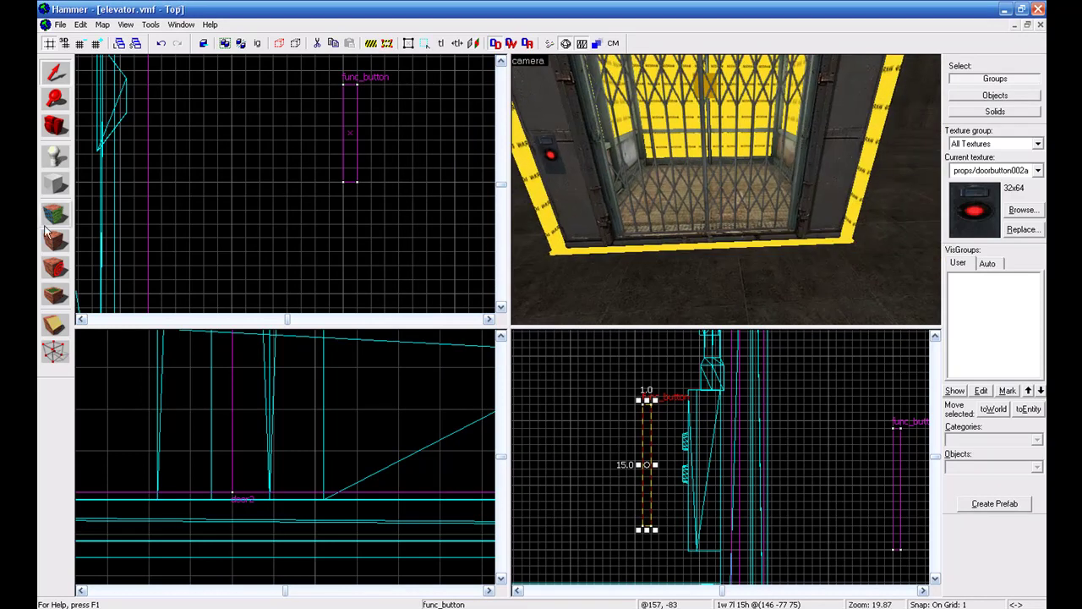
left_click(54, 184)
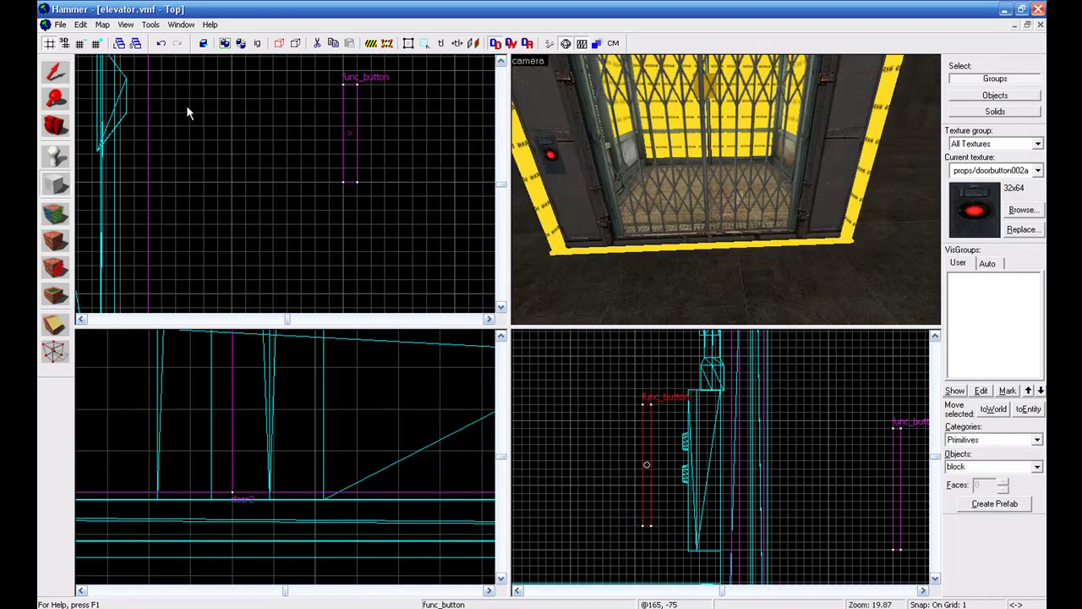
key("Right")
key("Up")
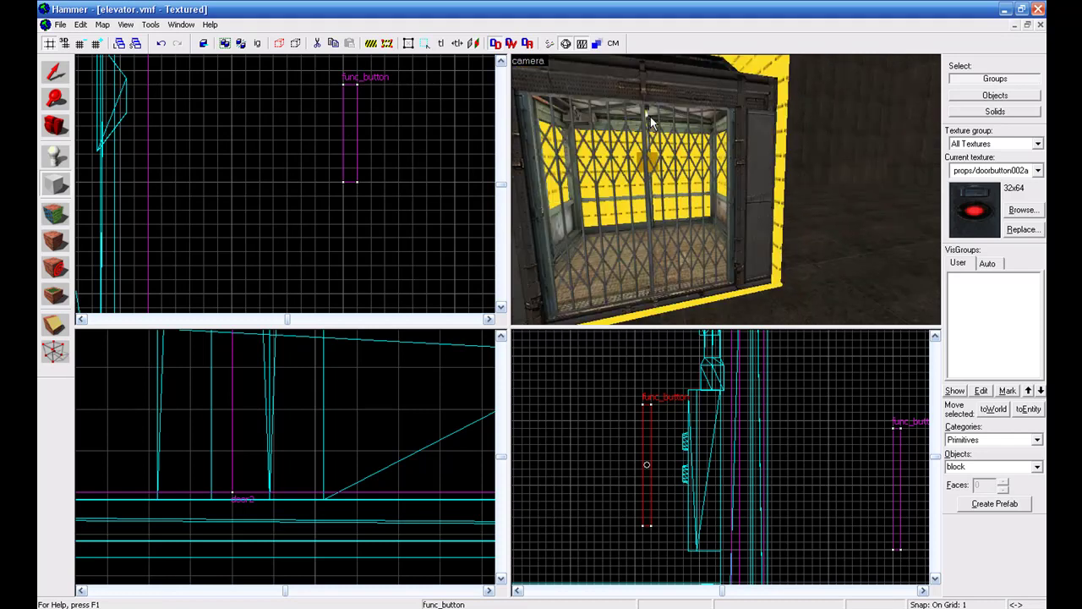
scroll(650, 117, "up", 1)
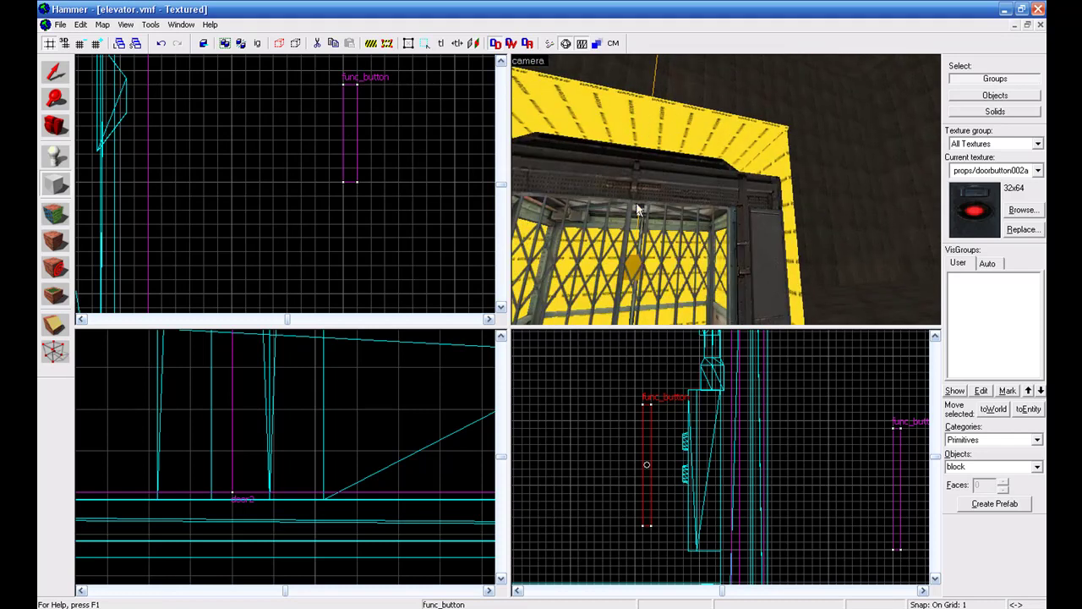
- Switch to the Selection tool, select the right-hand lattice door, door2, and view it up close
key("shift+s")
left_click(633, 261)
left_click(667, 252)
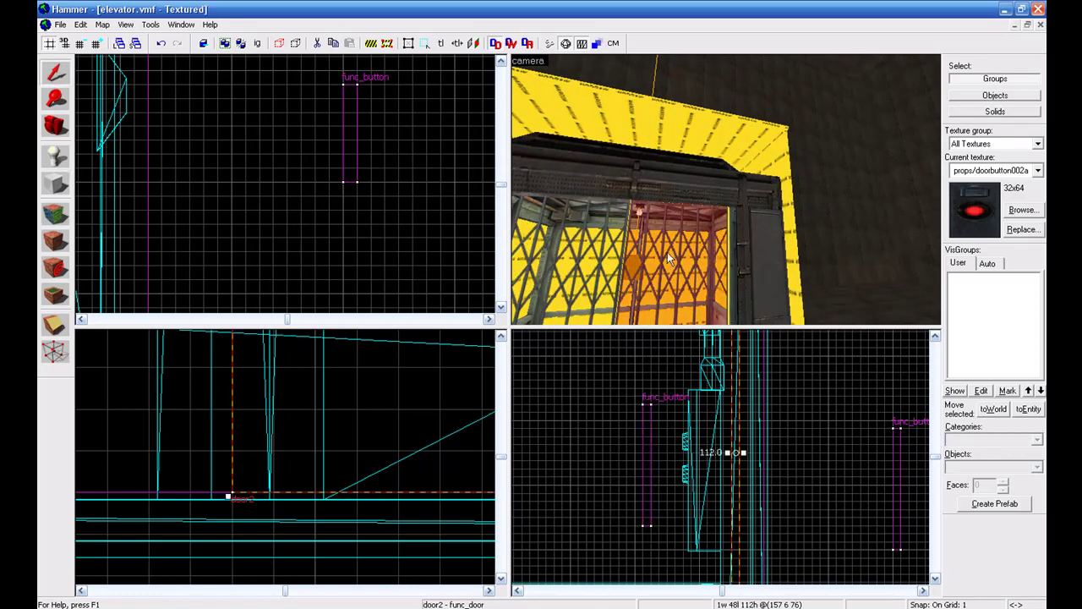
key("z")
key("z")
key("w")
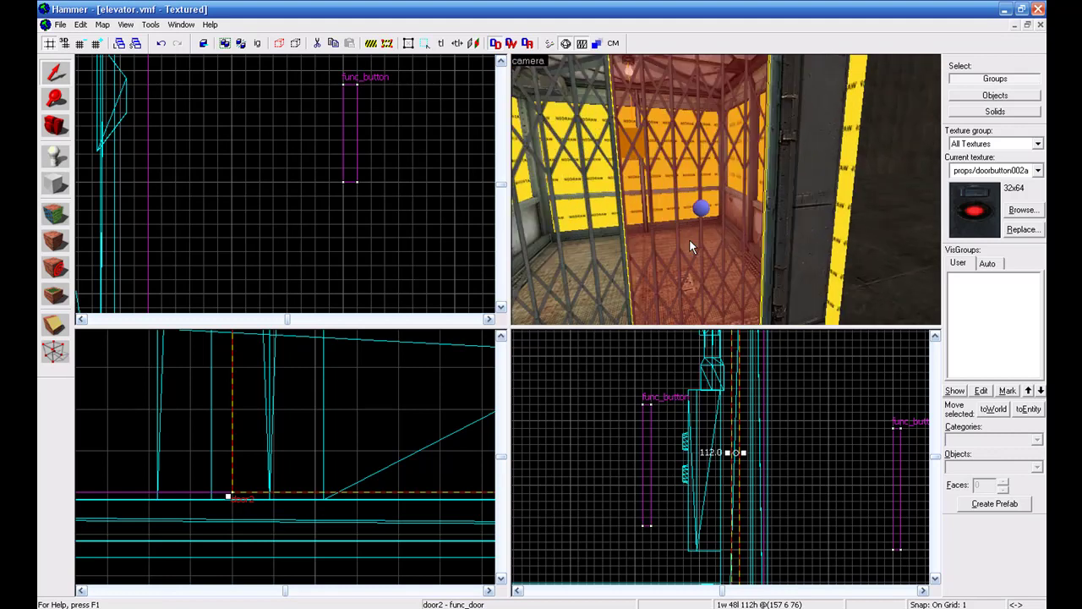
key("a")
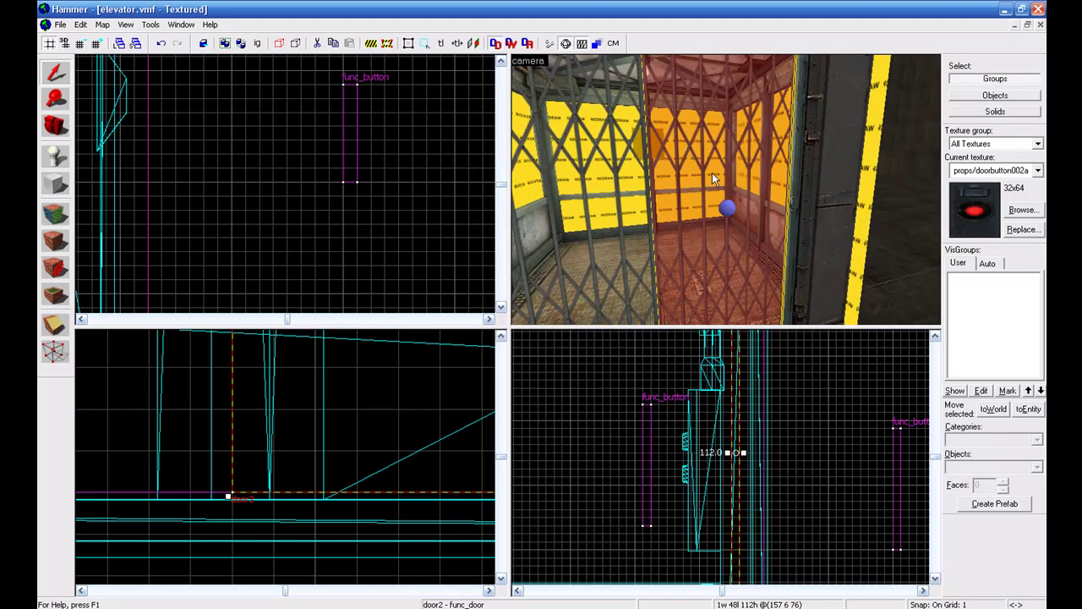
key("z")
key("d")
key("z")
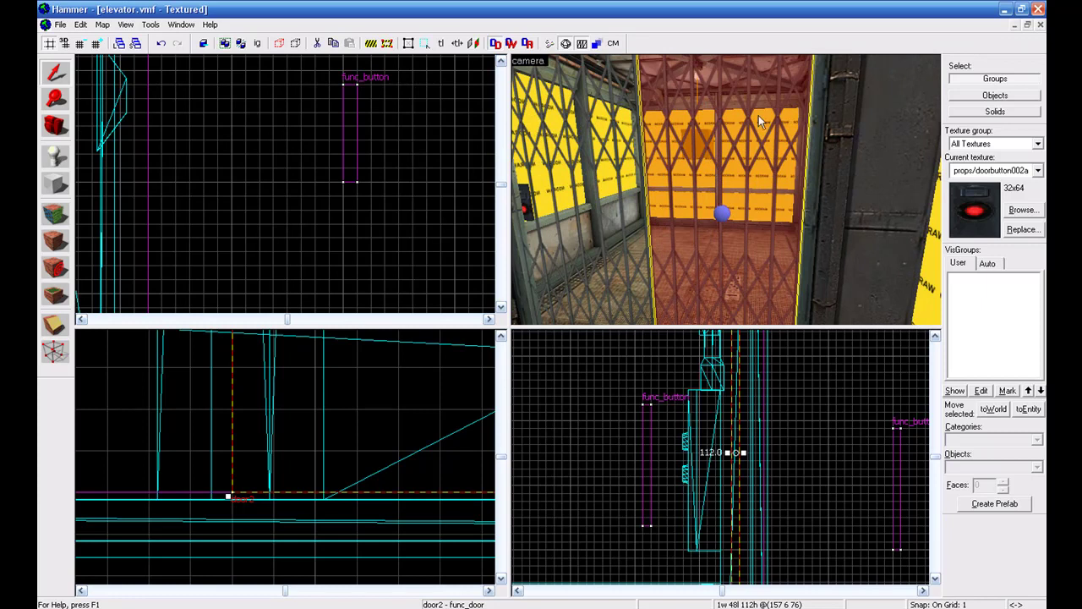
- Tie the selected lattice door to a new entity instead of its existing func_door and close the new entity's properties
key("ctrl+t")
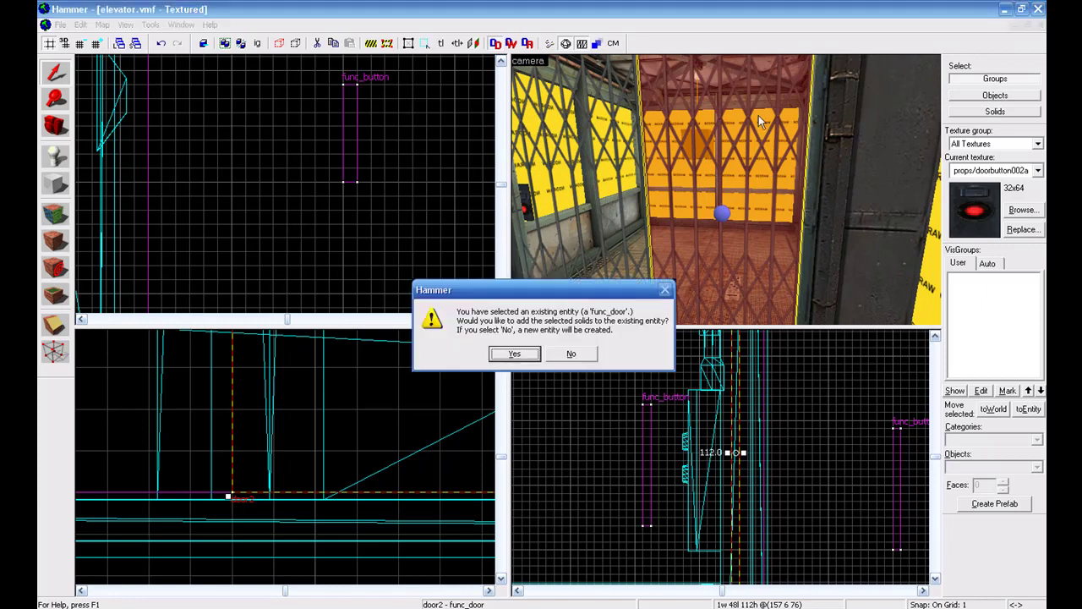
left_click(513, 354)
key("ctrl+t")
left_click(565, 351)
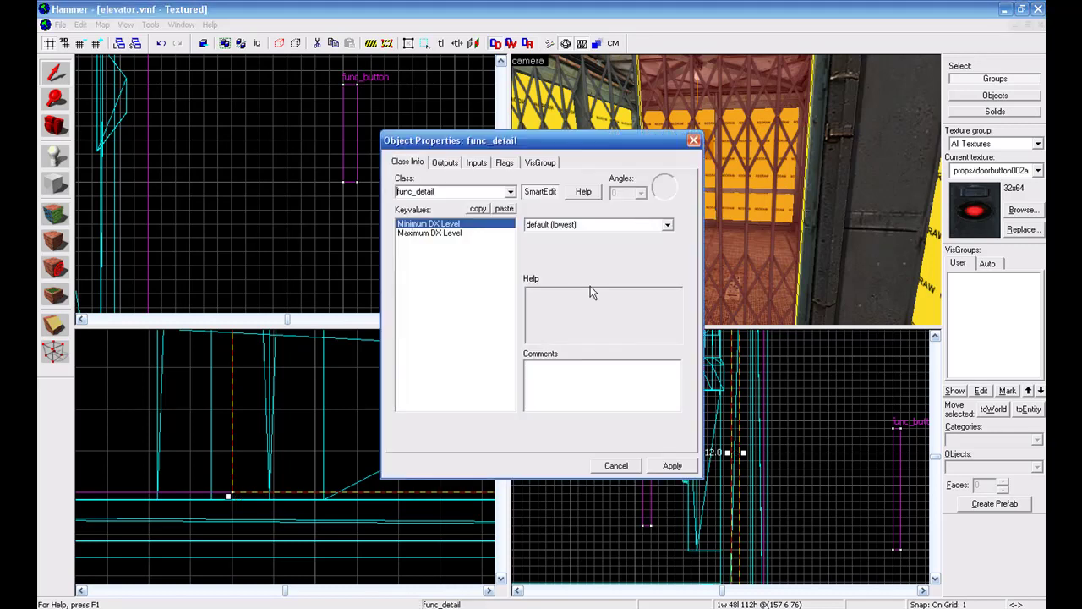
left_click(692, 140)
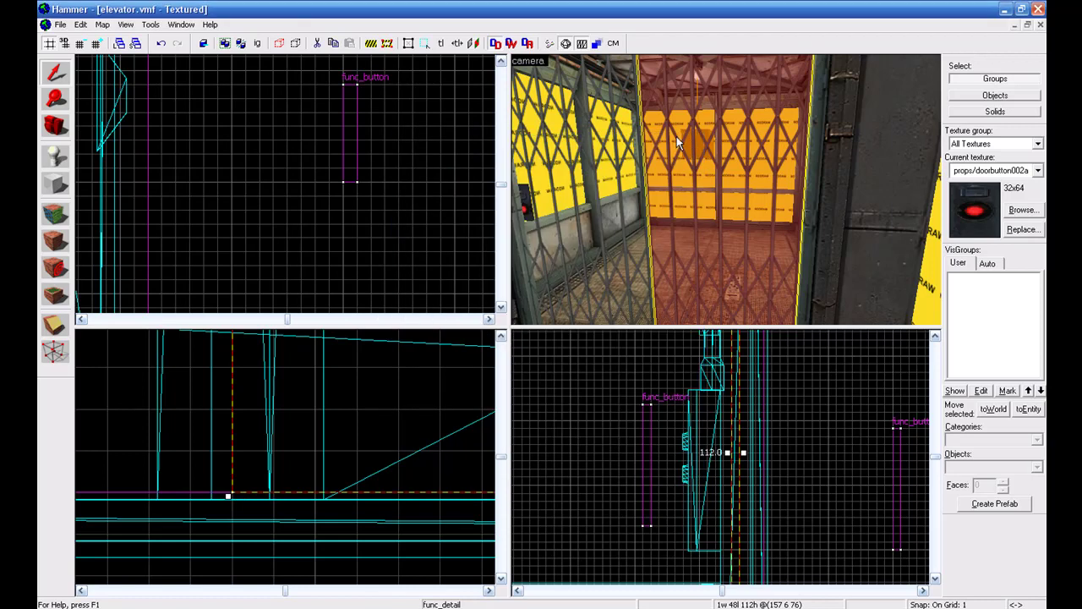
- Tie the selected lattice door to a new func_door entity named door1
key("ctrl+t")
left_click(580, 352)
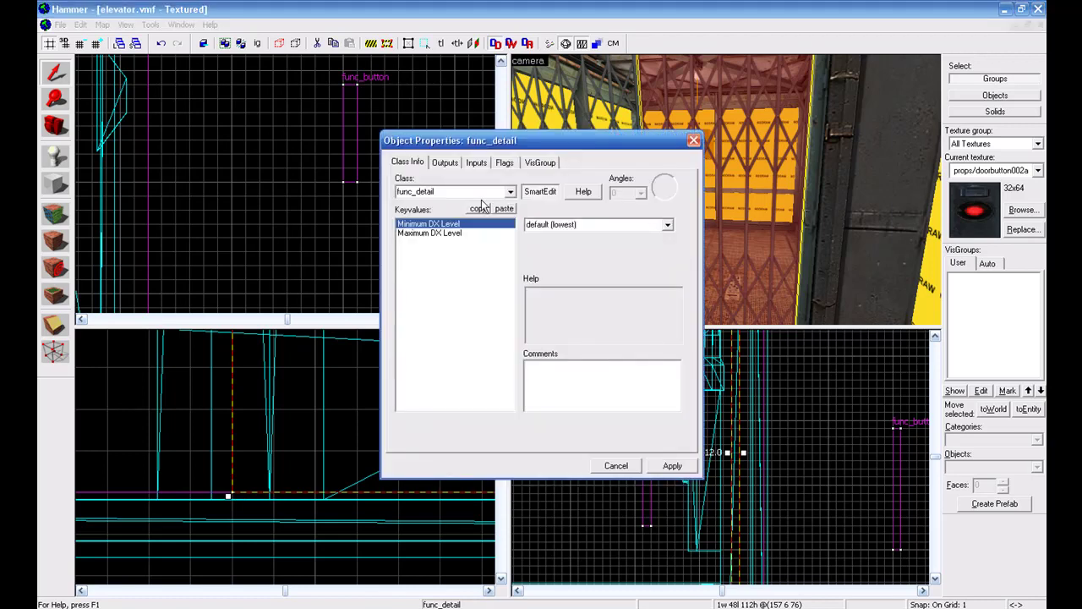
key("BackSpace")
key("BackSpace")
key("BackSpace")
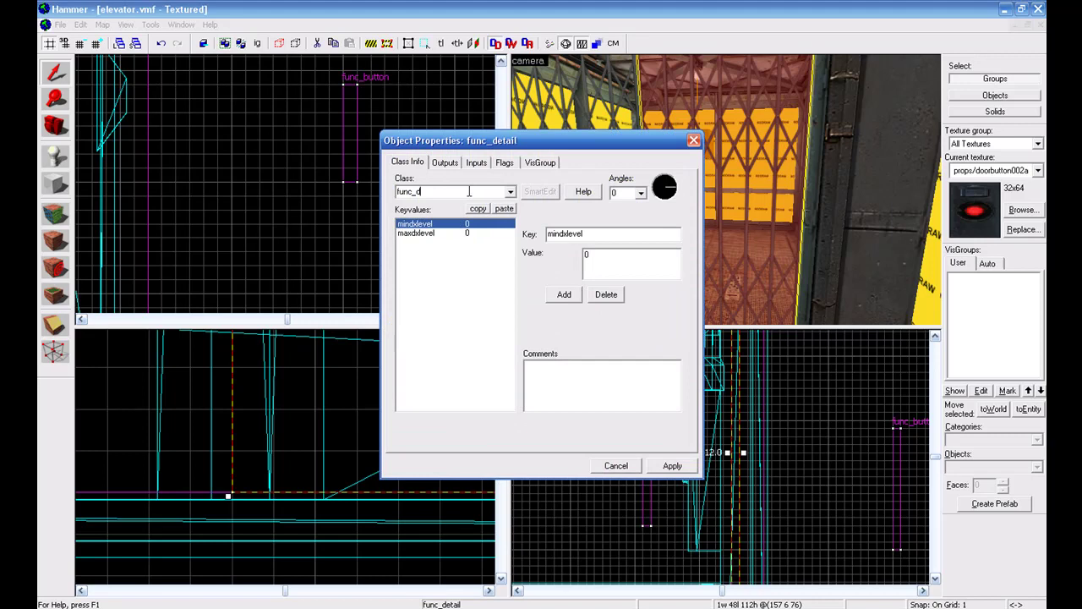
type("oor")
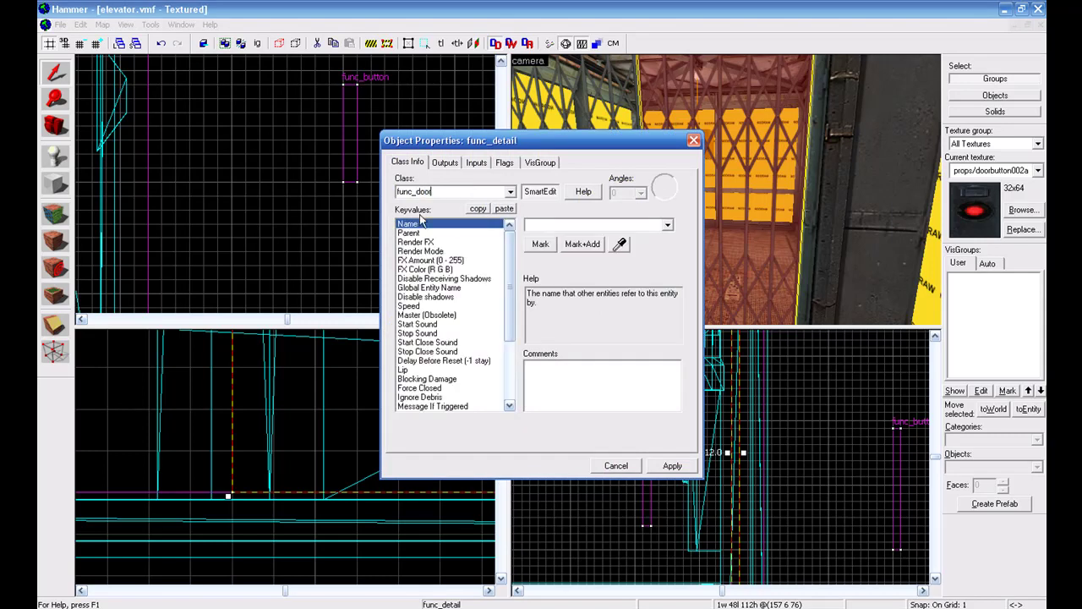
left_click(537, 224)
type("door1")
- Set the new func_door's Lip to 2 and apply its properties
left_click_drag(509, 246, 514, 288)
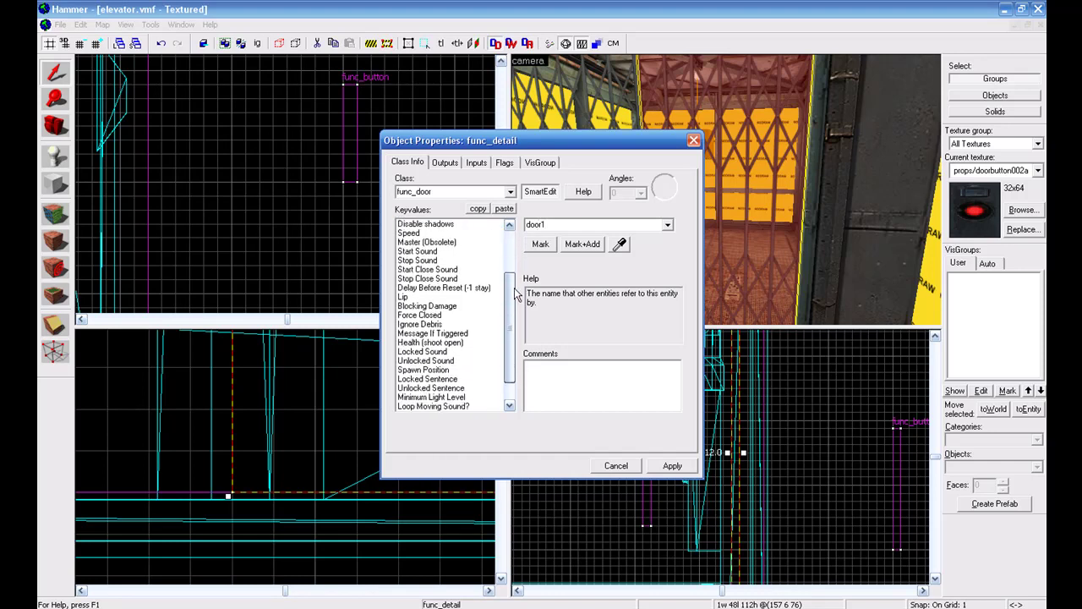
left_click(426, 289)
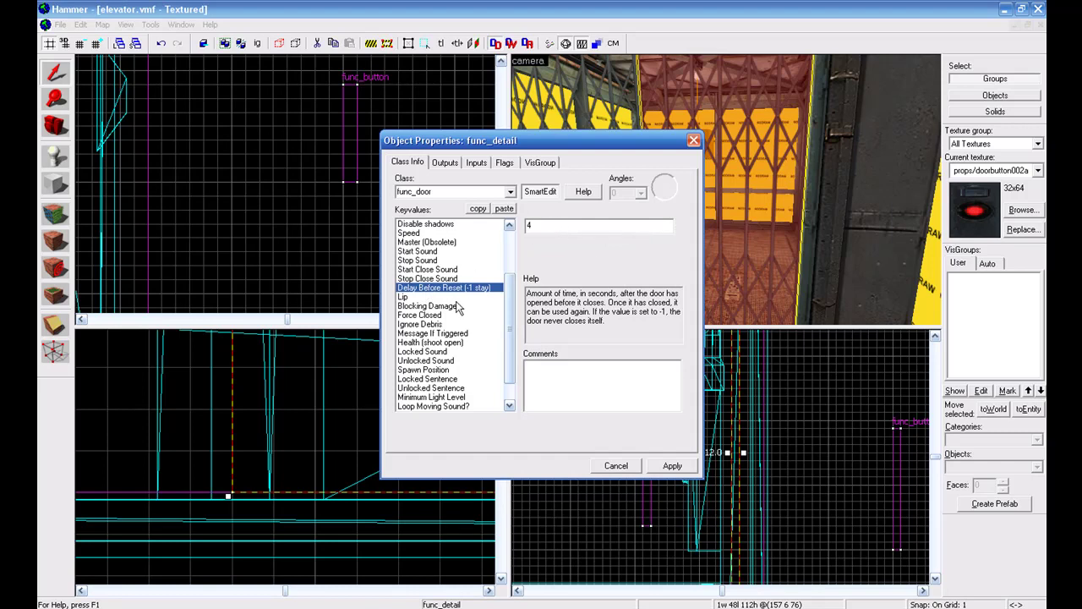
left_click(441, 297)
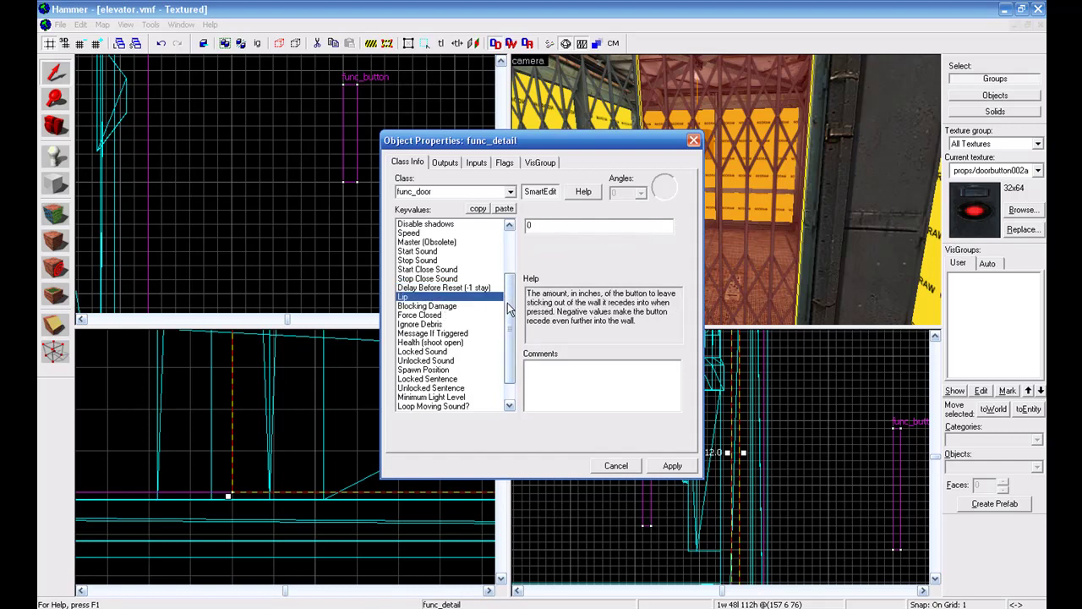
left_click(542, 225)
type("2")
left_click(672, 465)
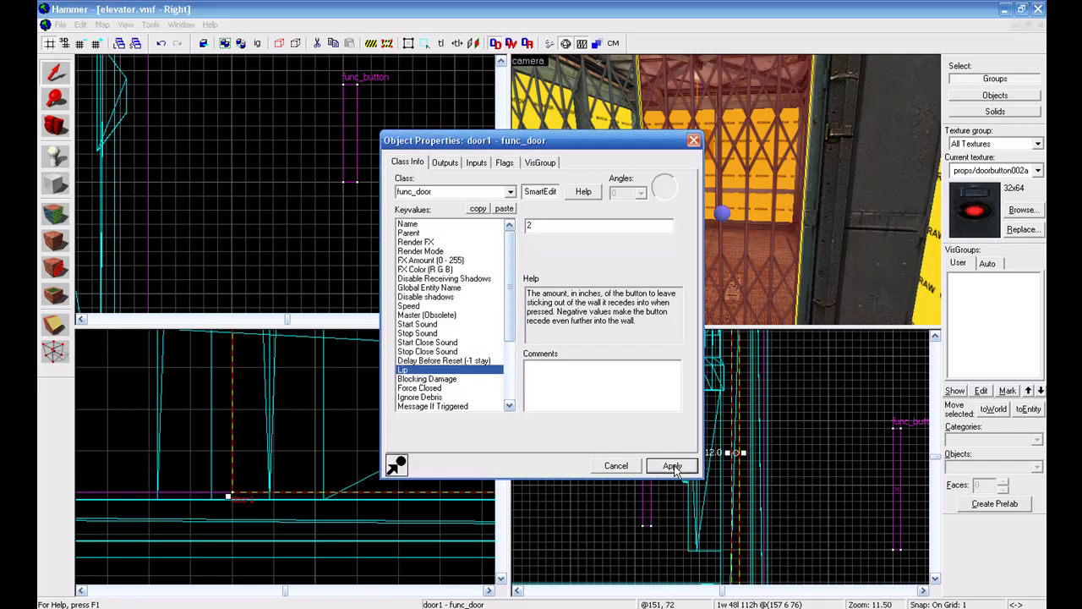
left_click(616, 466)
- Edit the Lip value of the left-hand lattice door and apply its properties
double_click(561, 242)
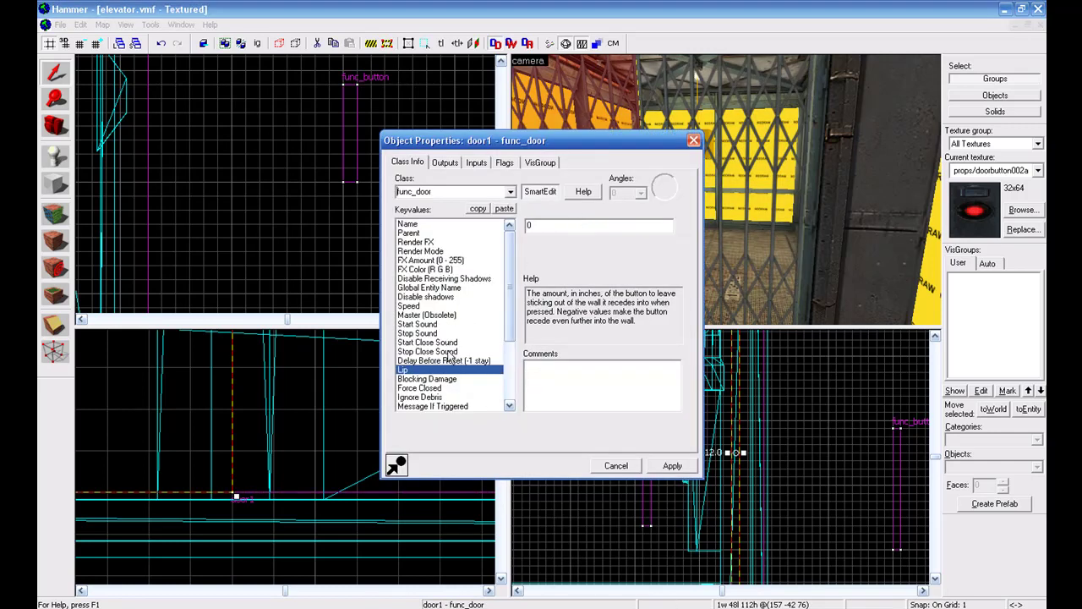
double_click(552, 226)
left_click(670, 466)
left_click(606, 465)
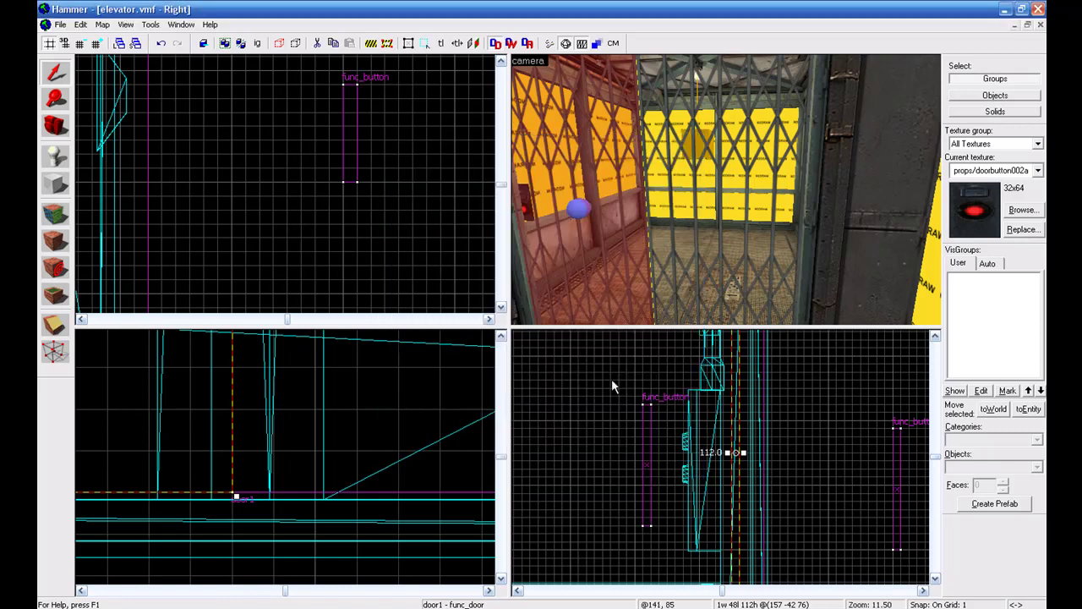
- Select the right-hand lattice door again with both doors in view
key("z")
key("s")
key("z")
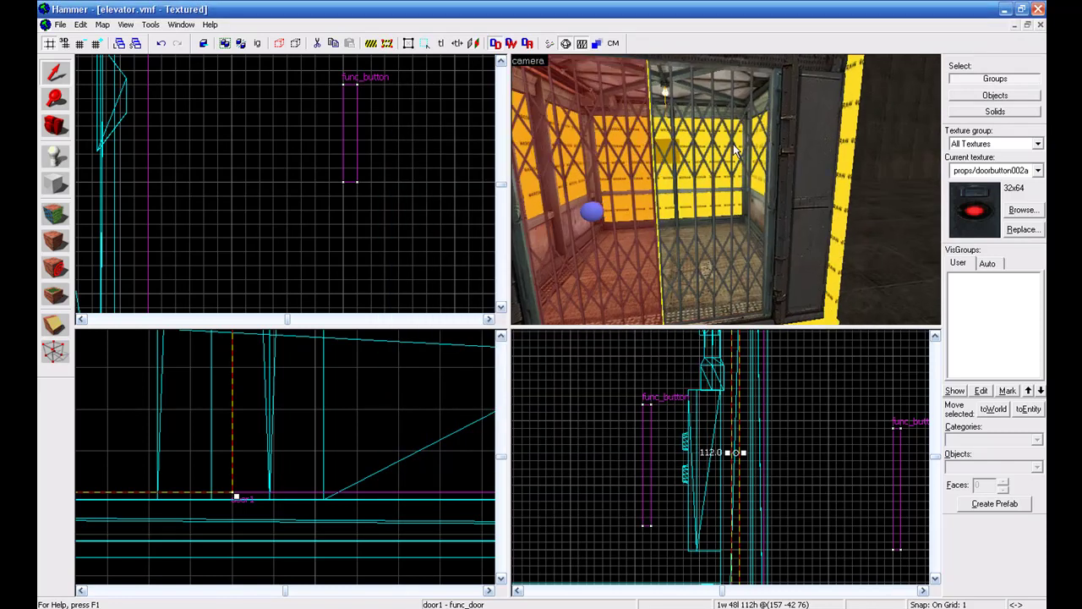
left_click(743, 138)
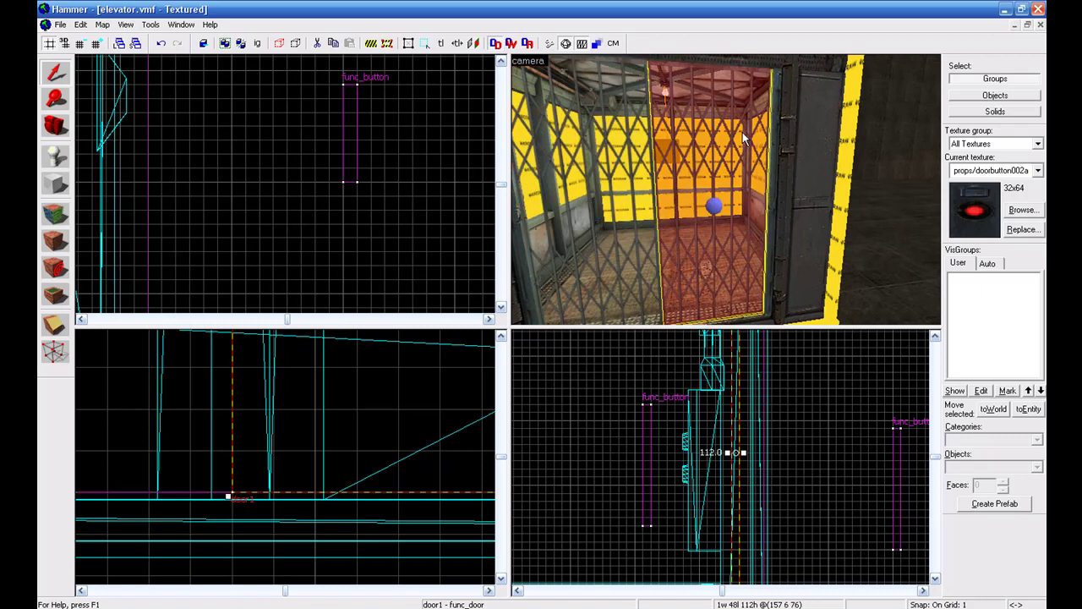
- Select the left-hand lattice door and check its Move Direction in the object properties
left_click(613, 155)
key("a")
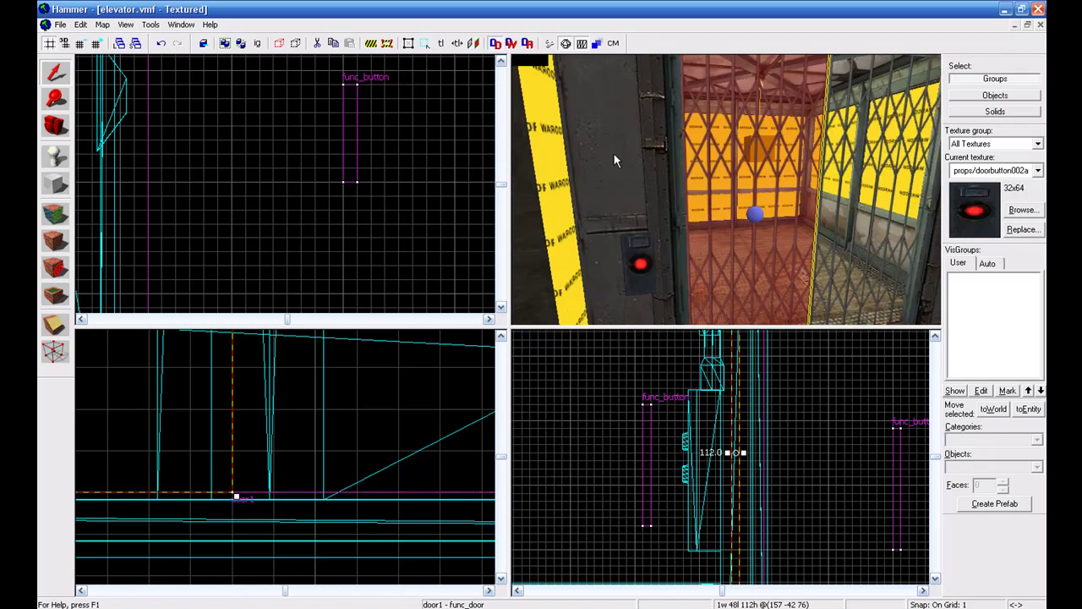
key("w")
key("d")
key("s")
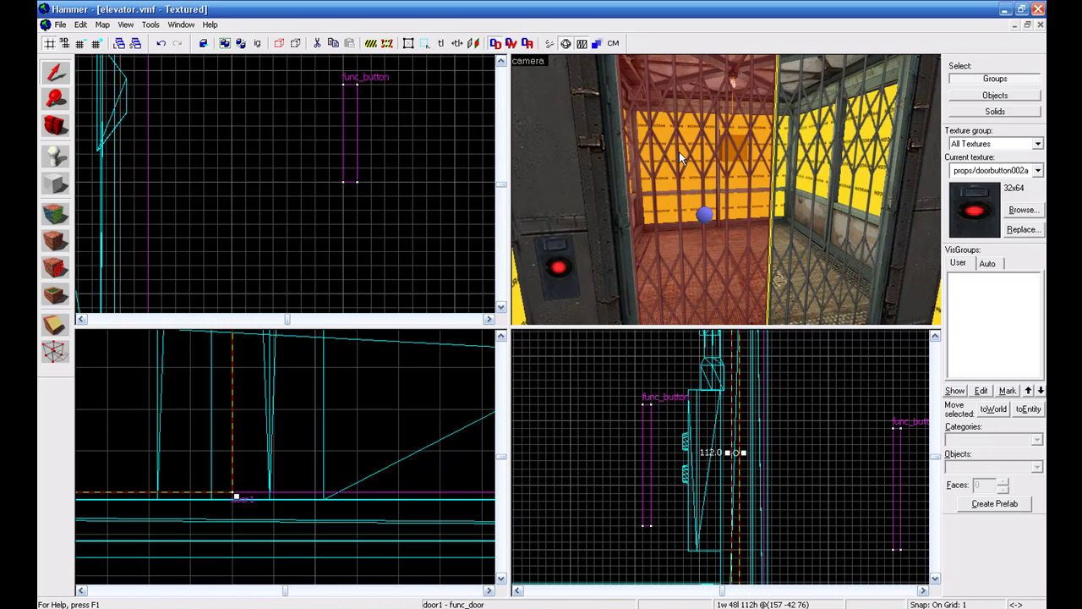
key("alt+Return")
left_click_drag(510, 286, 509, 352)
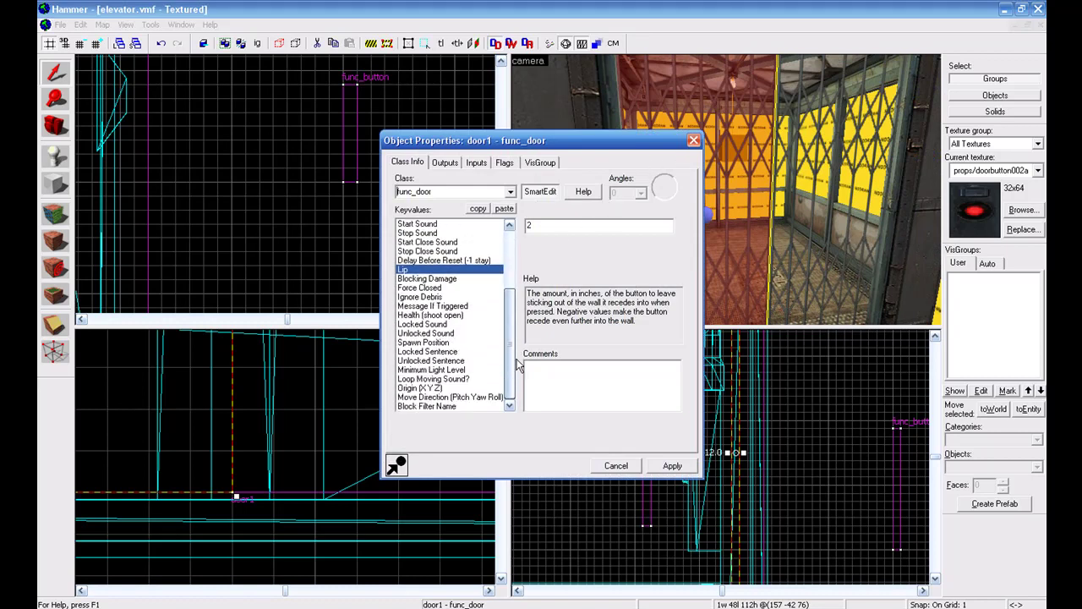
left_click(439, 397)
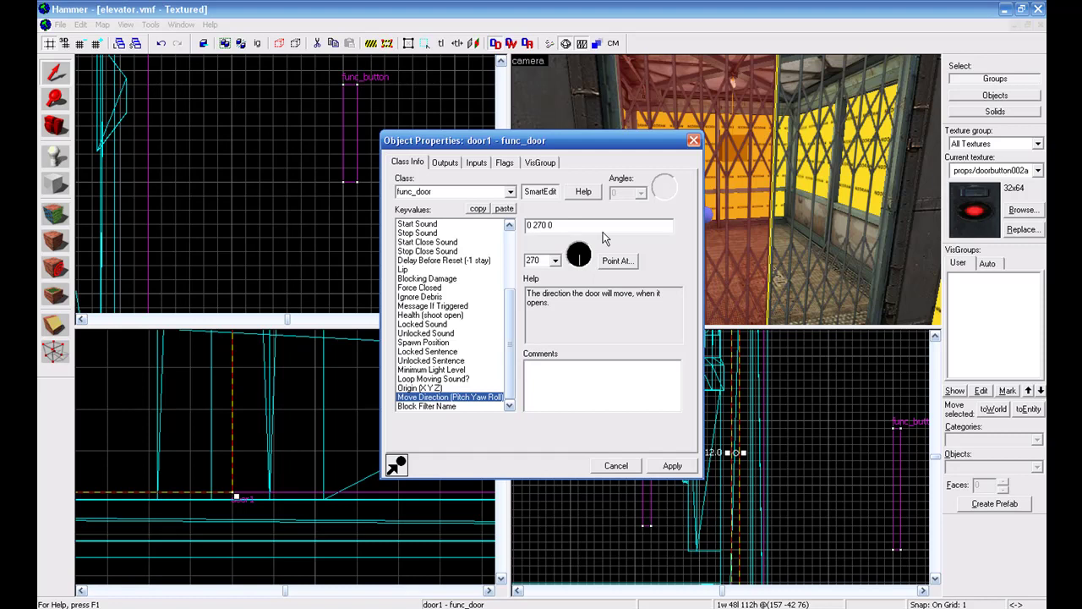
left_click(693, 142)
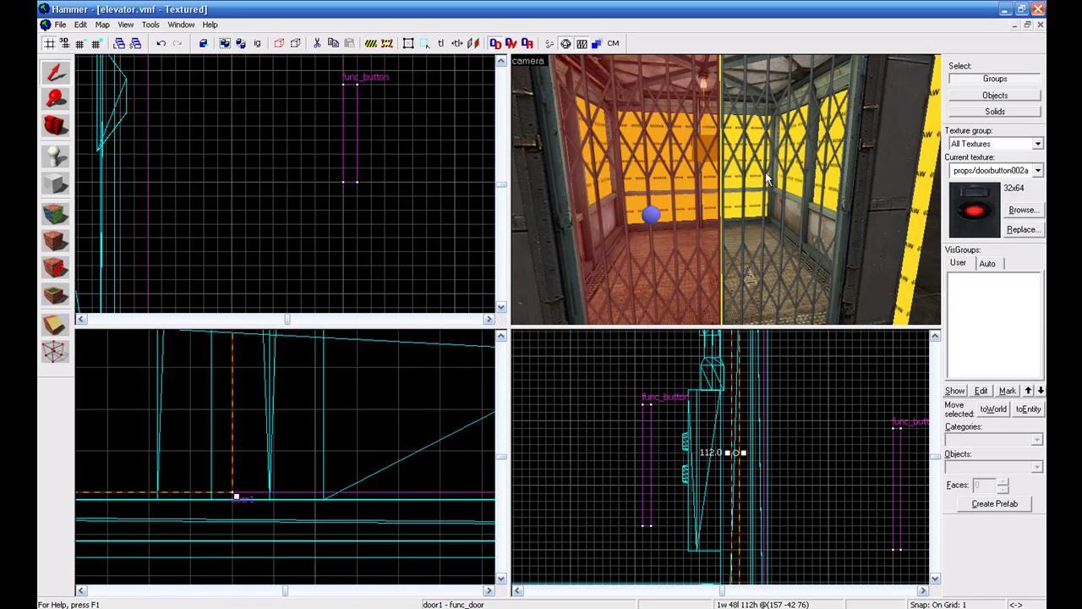
- Examine the elevator entrance and its lattice doors from outside in the 3D view
key("z")
key("s")
key("w")
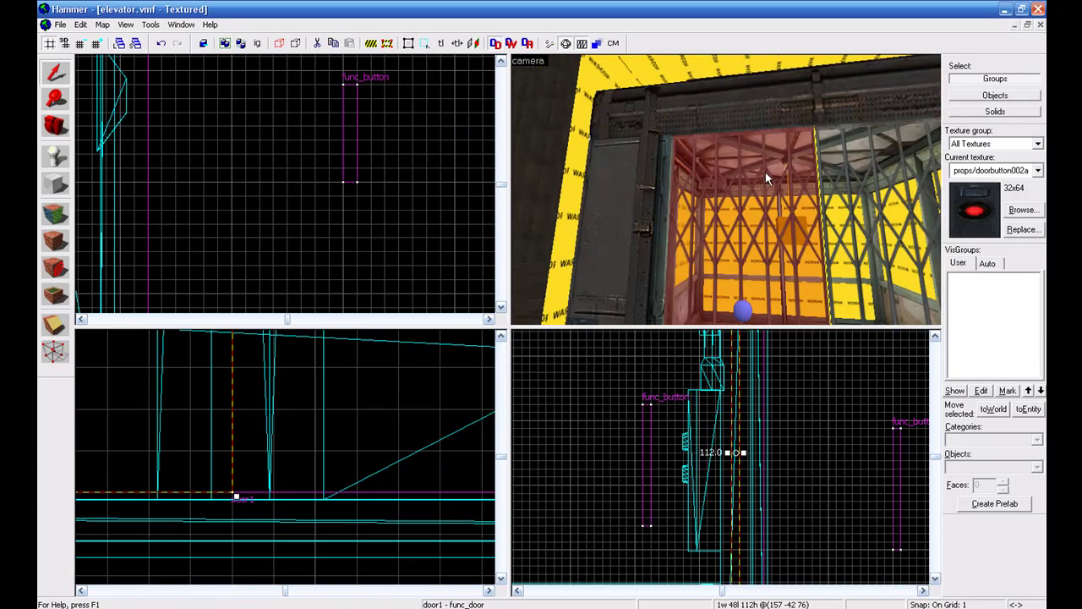
key("w")
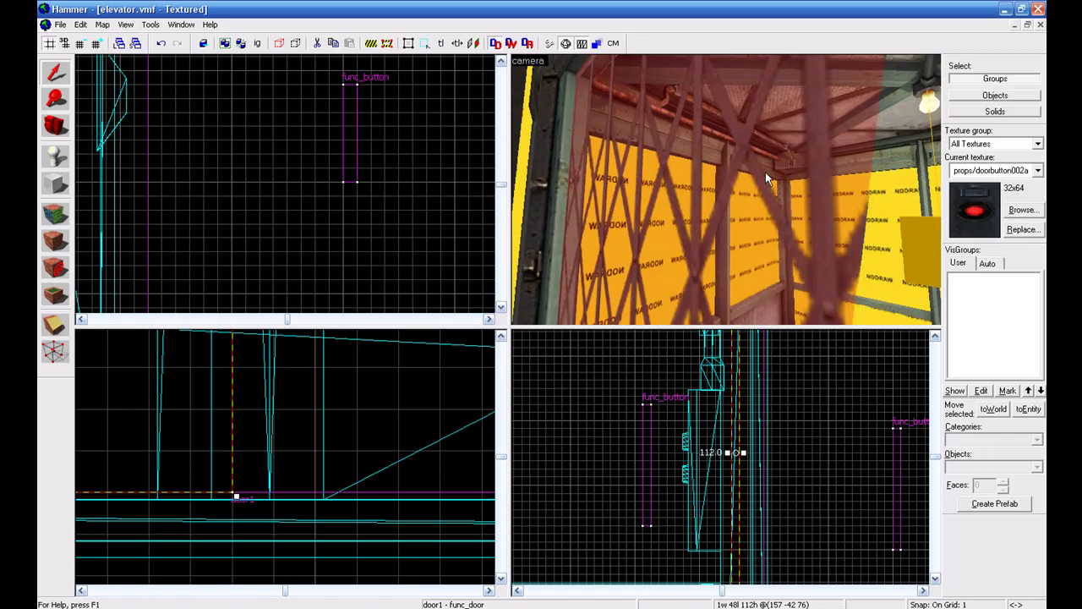
key("s")
key("w")
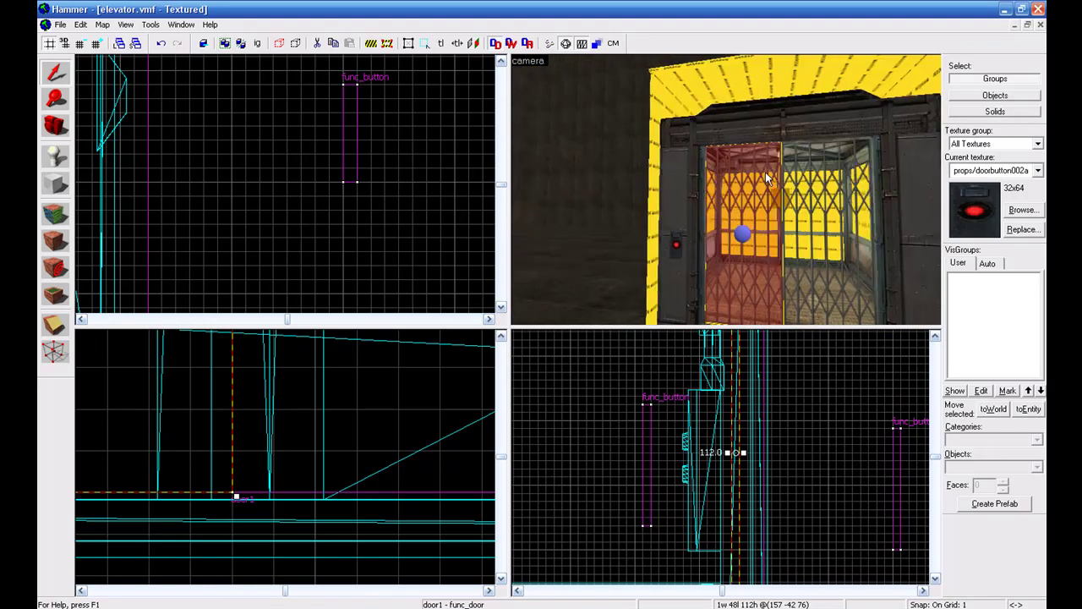
key("w")
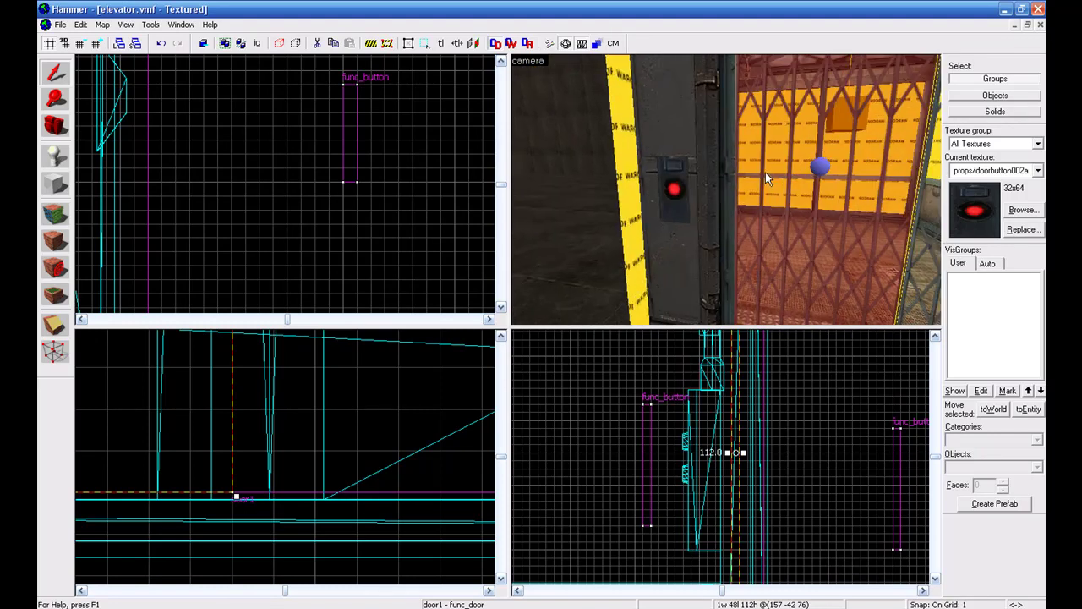
- Select the func_button beside the elevator entrance and review its outputs, including the one targeting door2
key("z")
left_click(670, 184)
key("z")
key("s")
key("w")
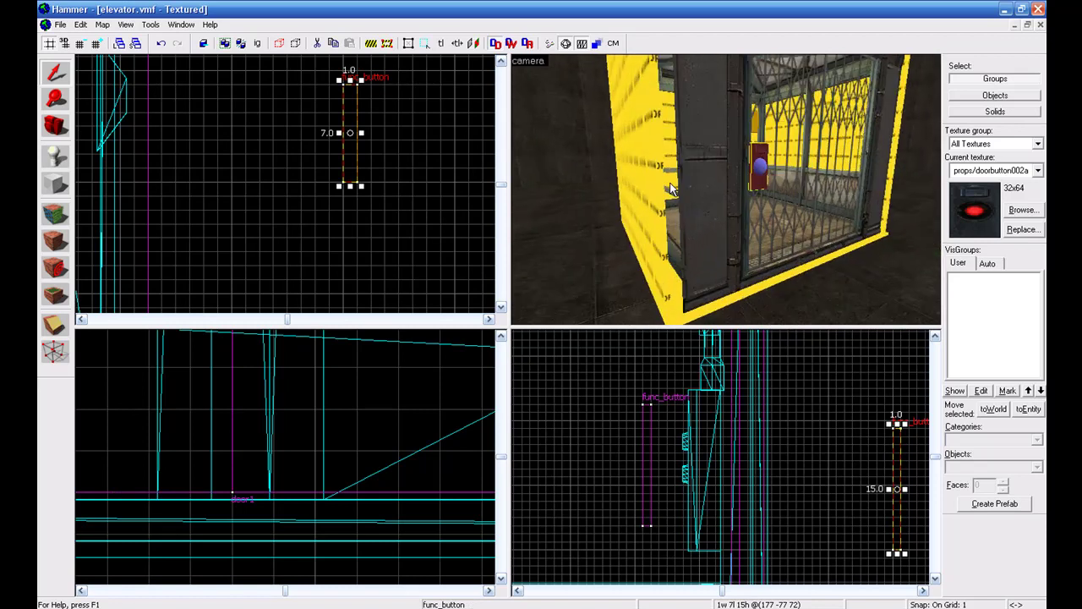
double_click(717, 122)
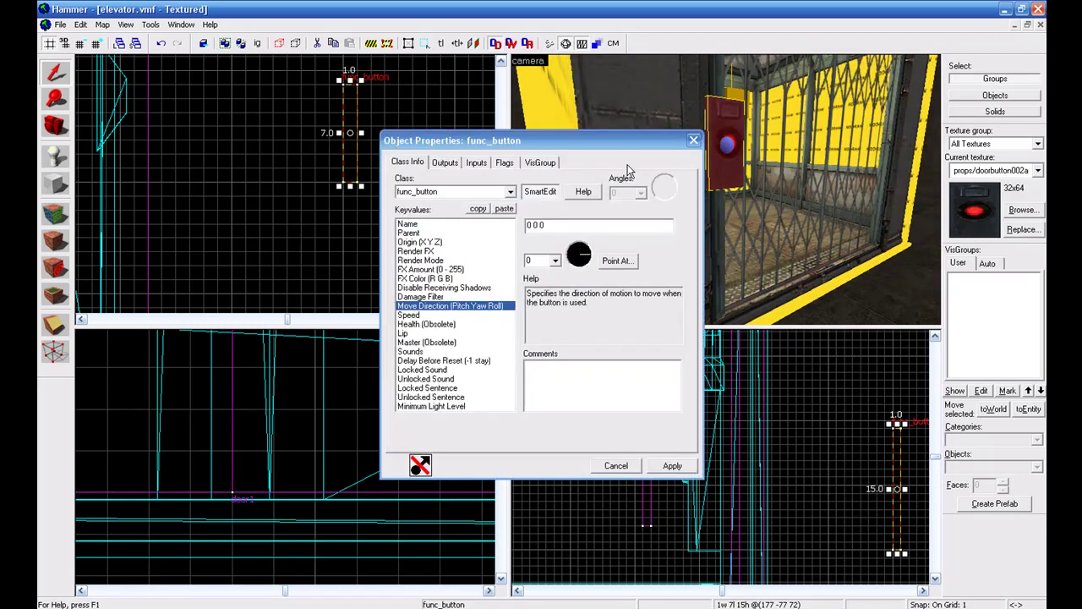
left_click(446, 163)
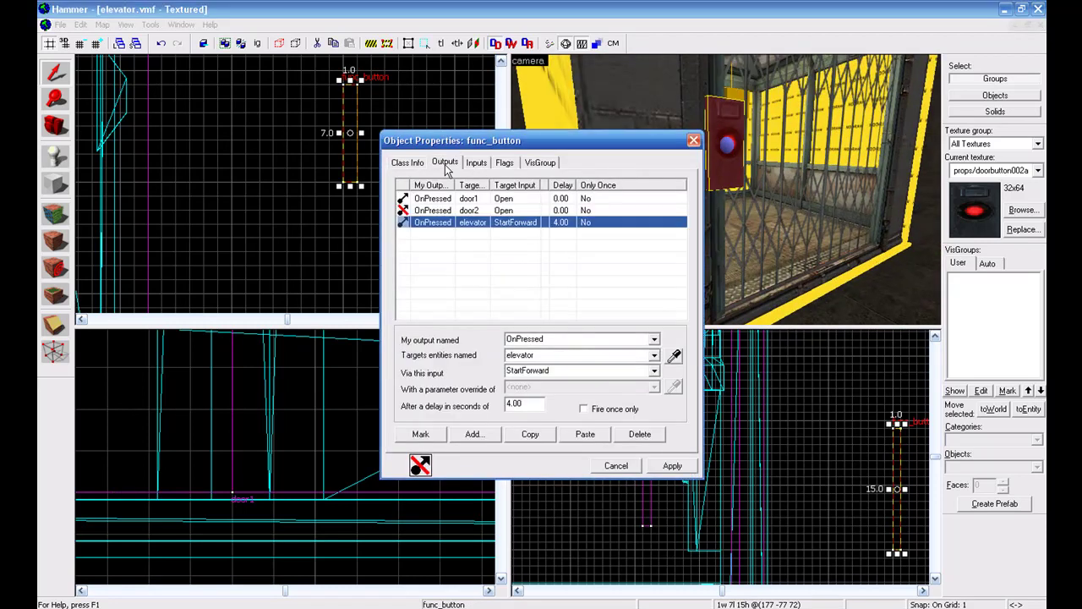
left_click(472, 211)
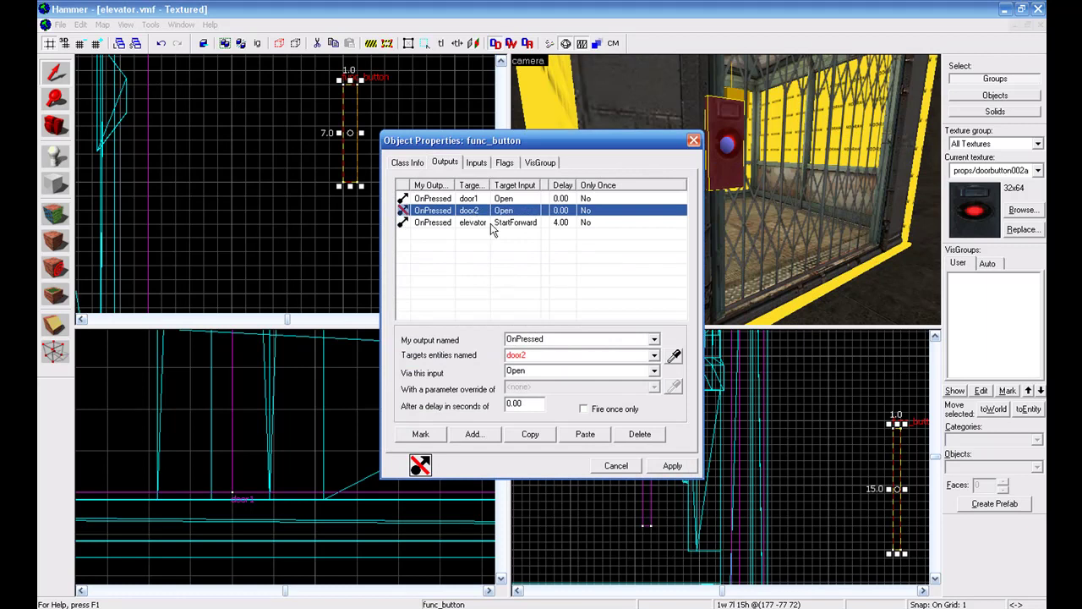
left_click(695, 141)
- Rename the left-hand lattice door to door2, restoring its class to func_door
key("d")
double_click(676, 151)
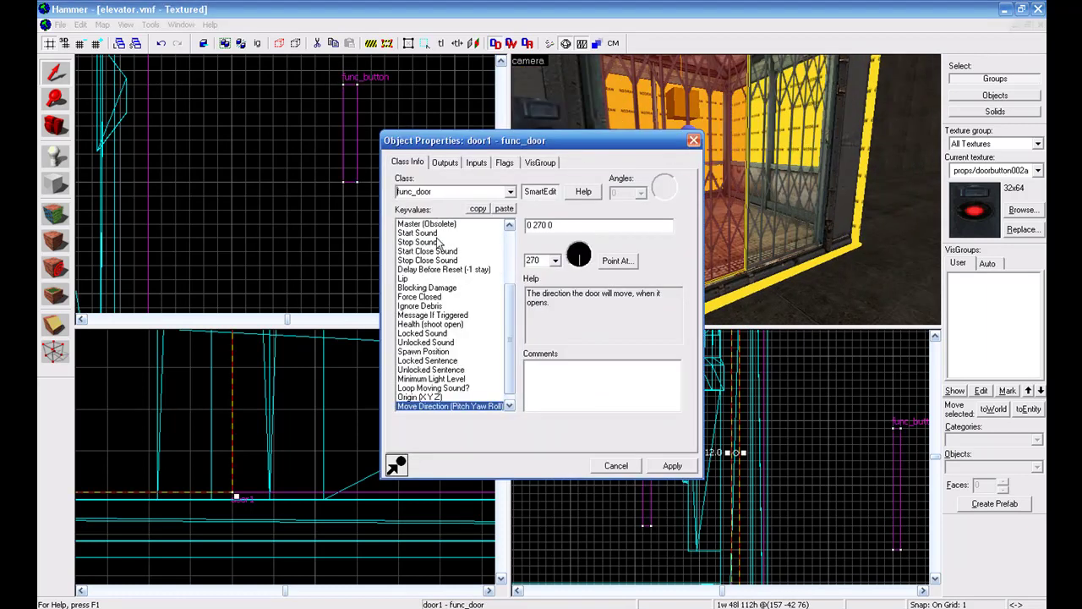
scroll(442, 247, "up", 5)
scroll(407, 181, "down", 1)
scroll(464, 196, "down", 2)
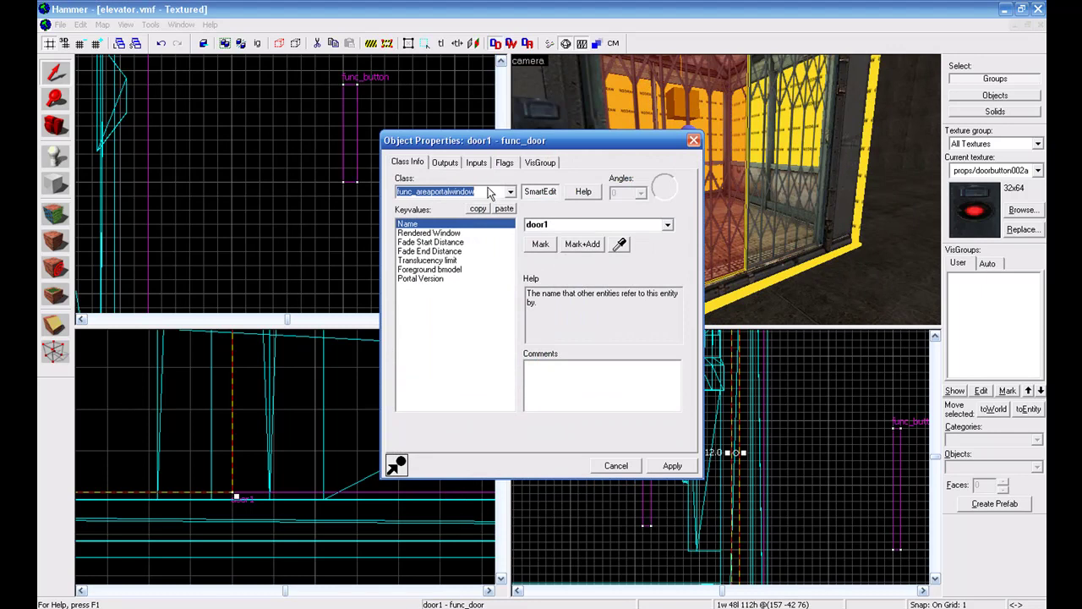
type("func_door")
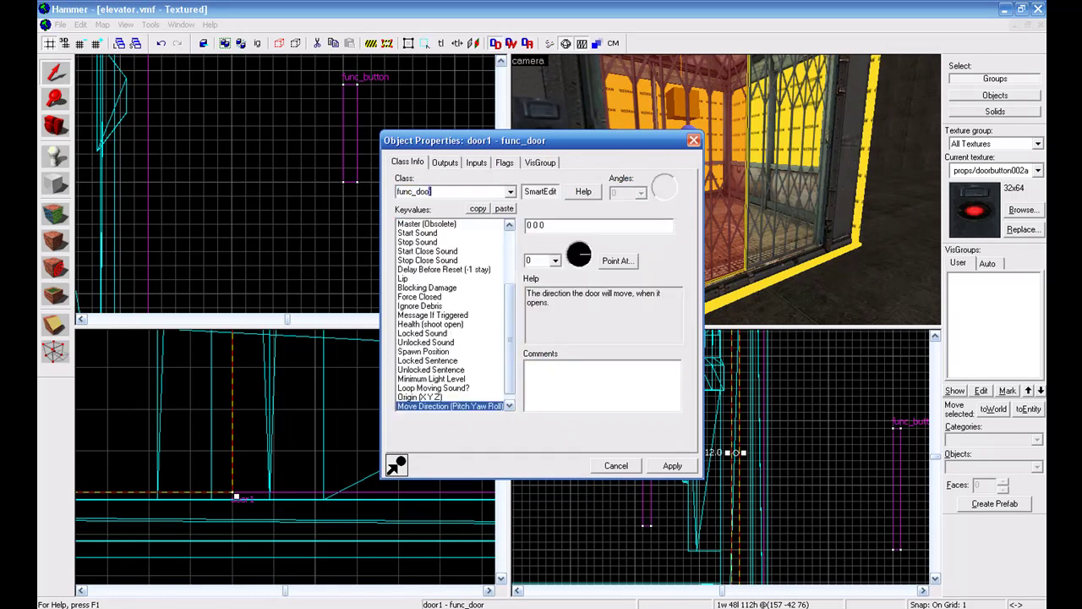
scroll(518, 341, "up", 4)
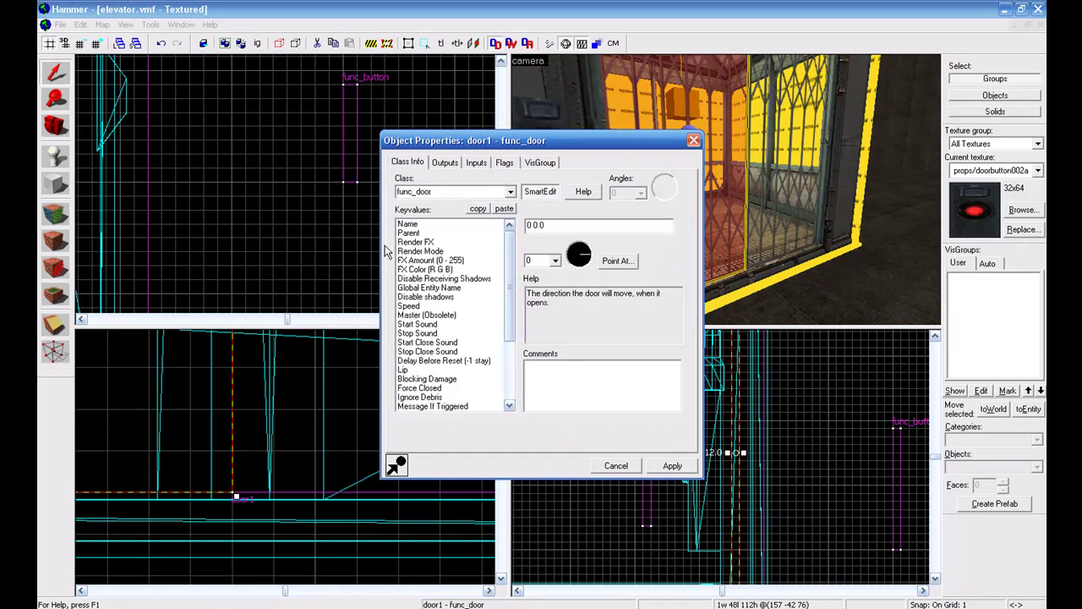
left_click(409, 223)
type("door2")
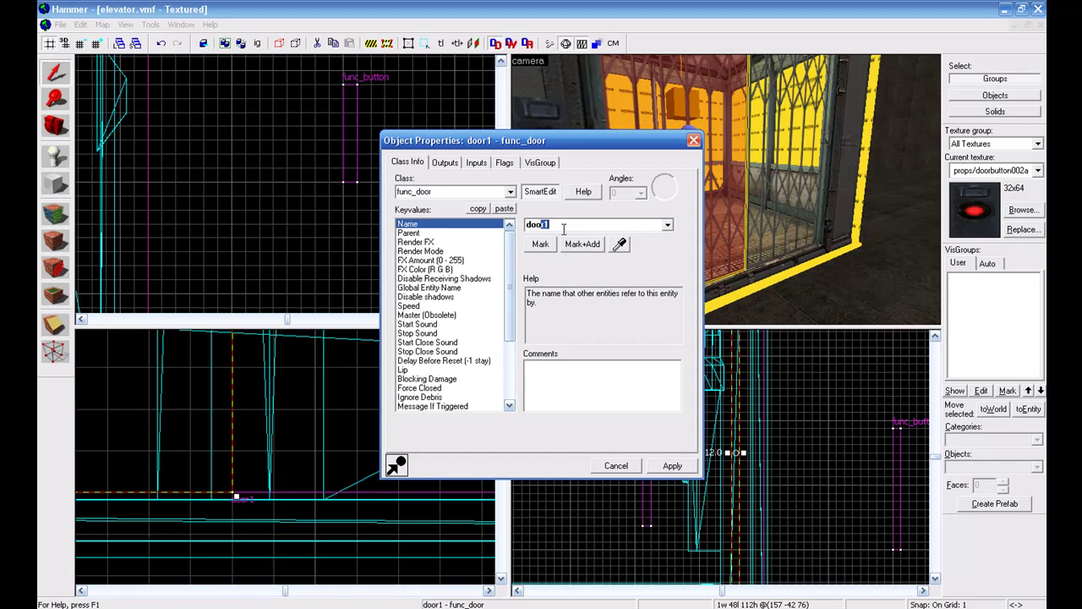
- Set door2's Lip to 2 and its Move Direction to 0 270 0, and apply the properties
scroll(499, 268, "down", 1)
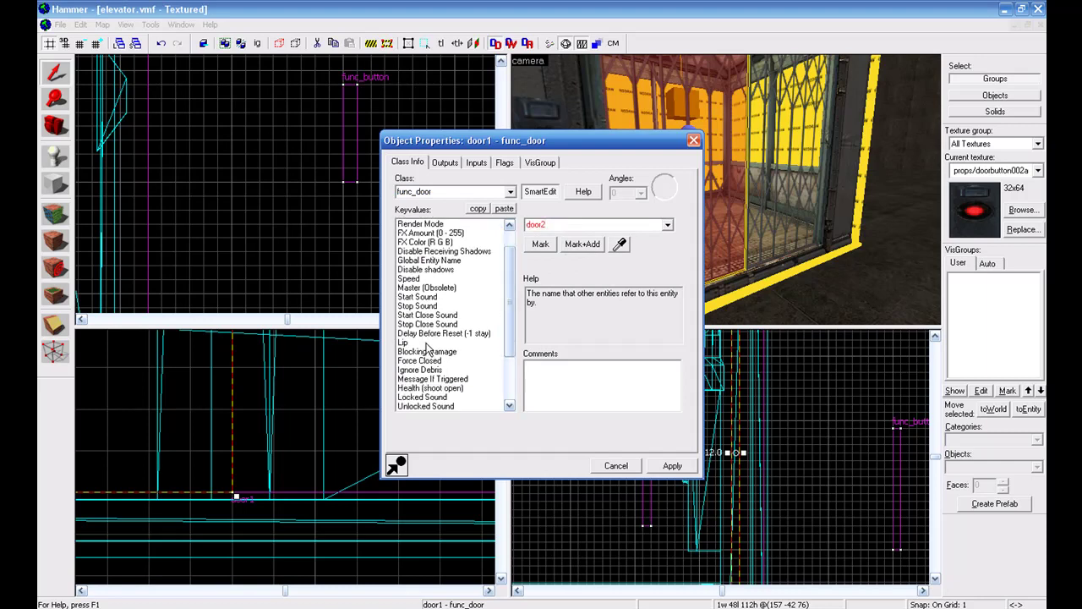
left_click(427, 342)
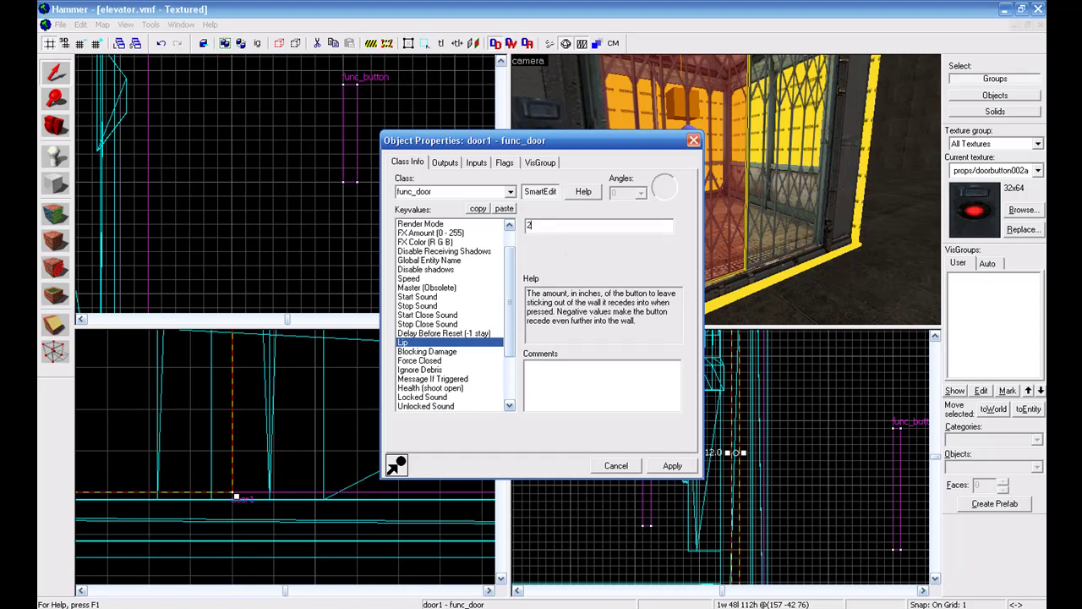
scroll(508, 281, "down", 3)
left_click(451, 396)
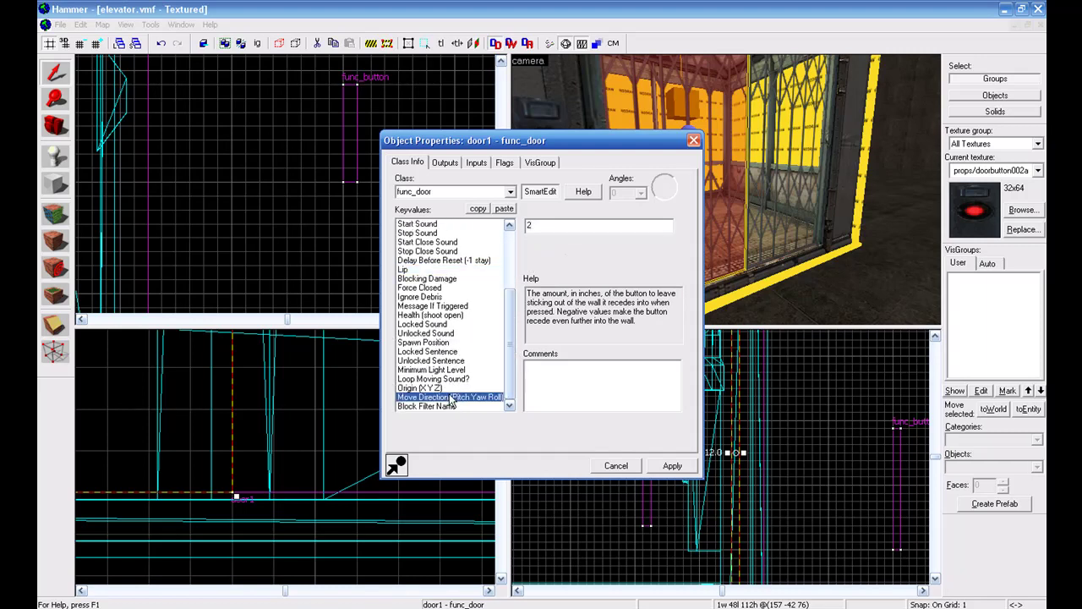
left_click(582, 269)
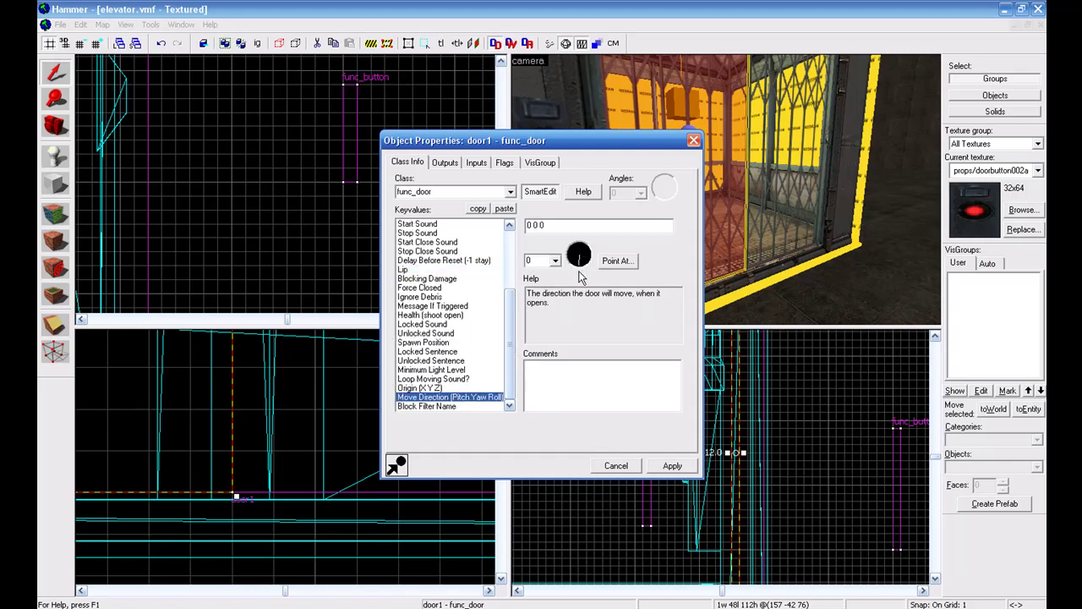
left_click(672, 465)
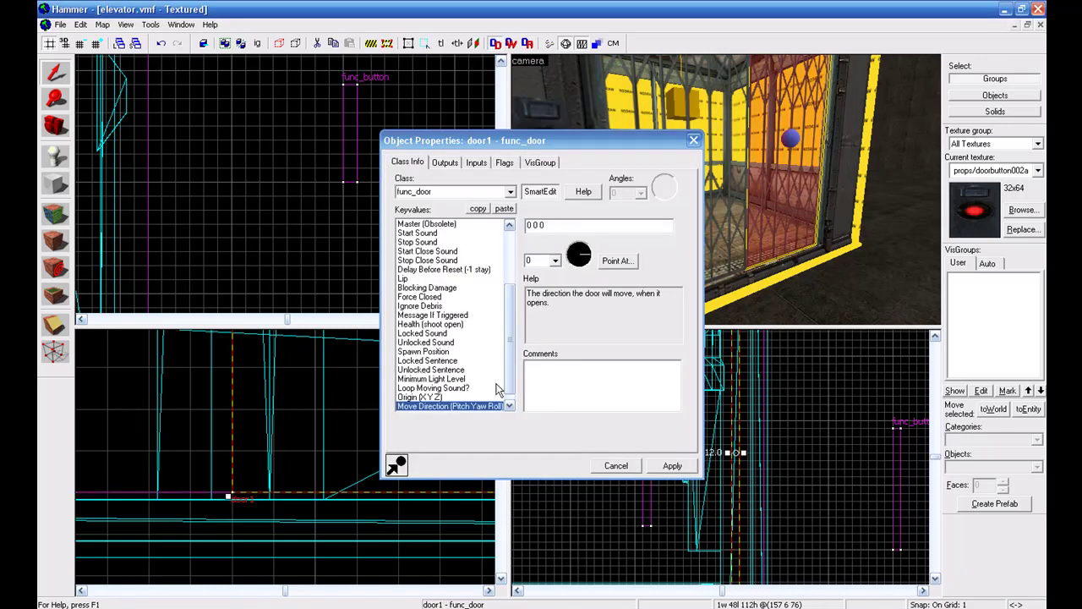
- Set the right-hand lattice door's Move Direction to 0 90 0 and apply its properties
left_click(580, 240)
left_click(579, 241)
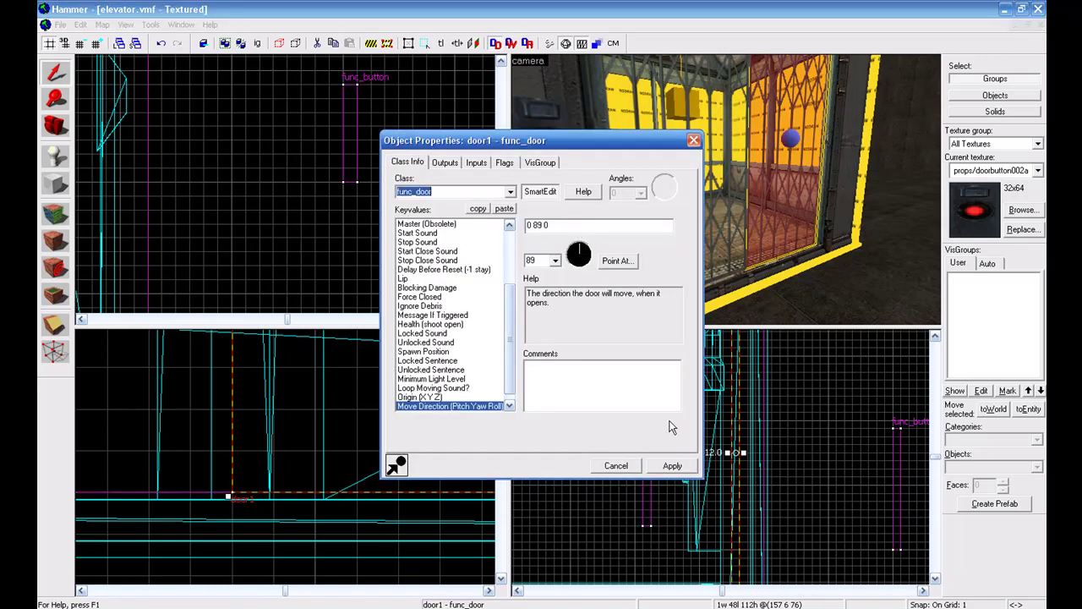
double_click(545, 260)
type("90")
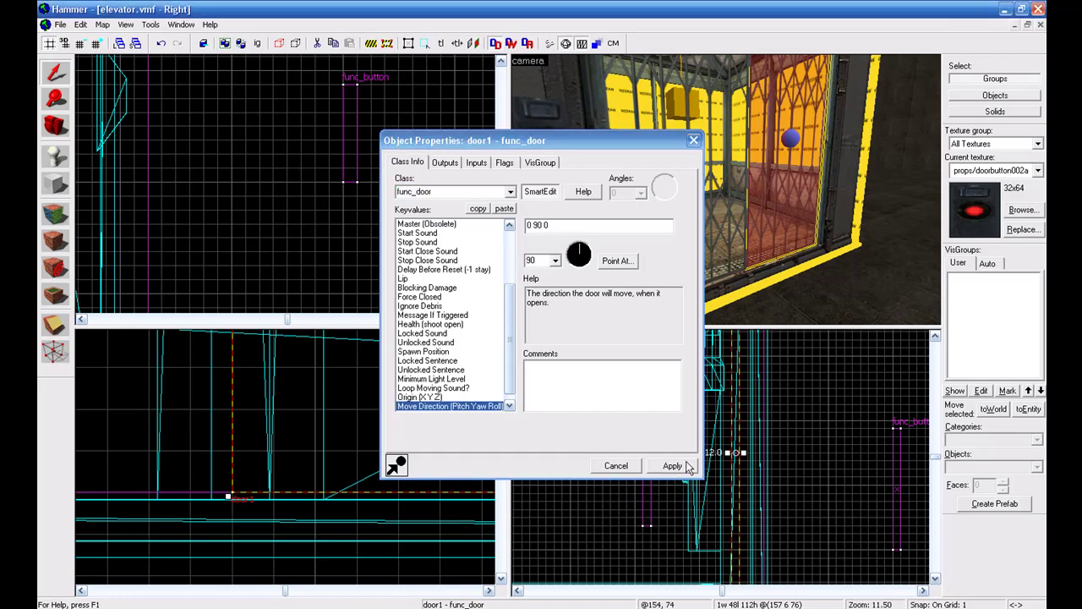
left_click(694, 139)
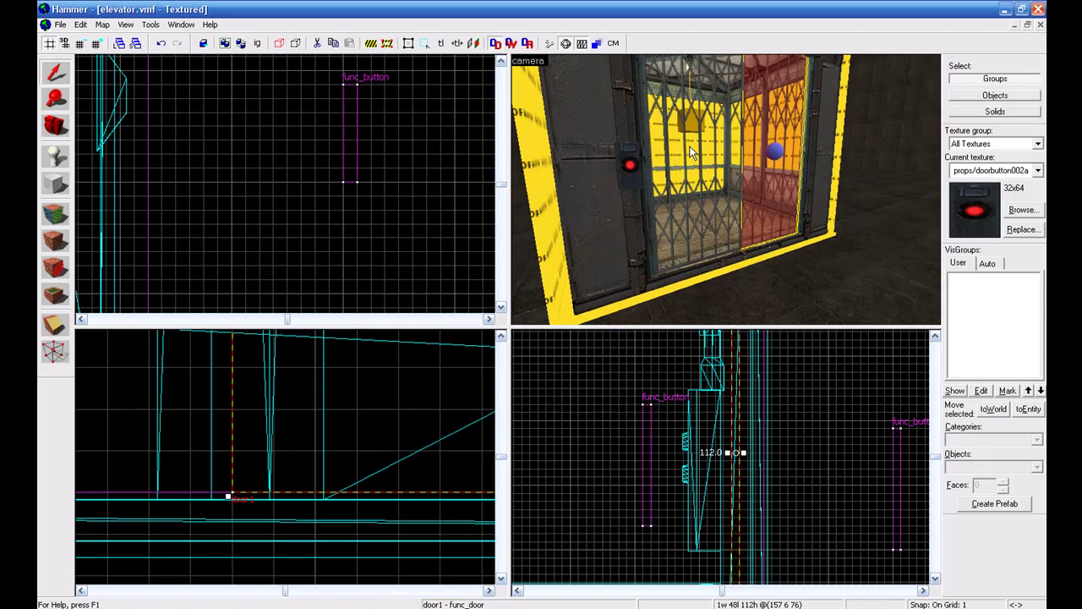
- Review the entrance func_button's OnPressed outputs for door1, door2 and elevator, including the StartForward delay
double_click(639, 169)
left_click(445, 162)
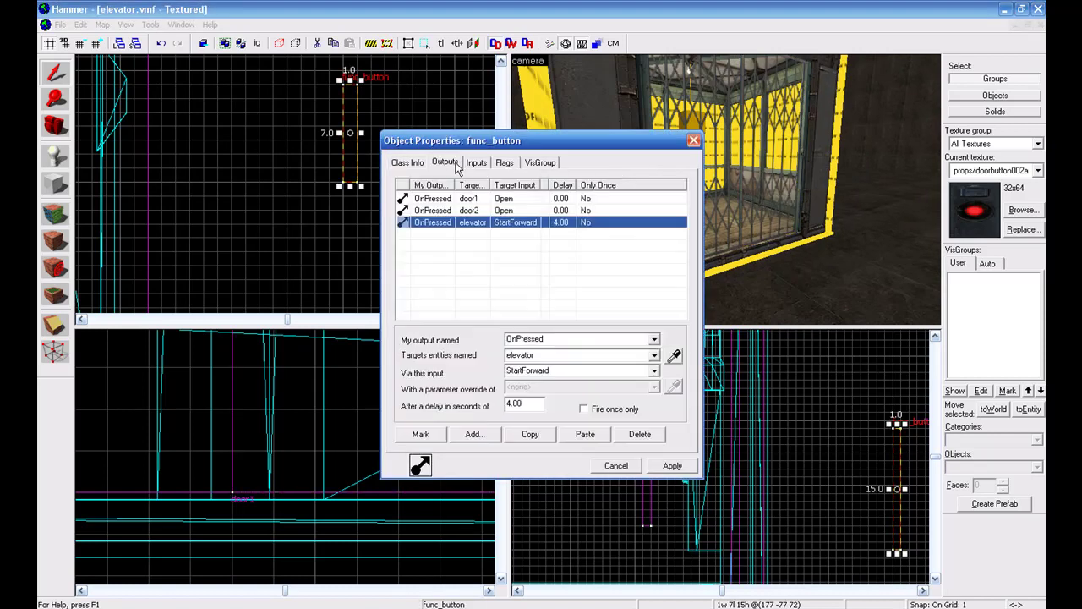
left_click(495, 199)
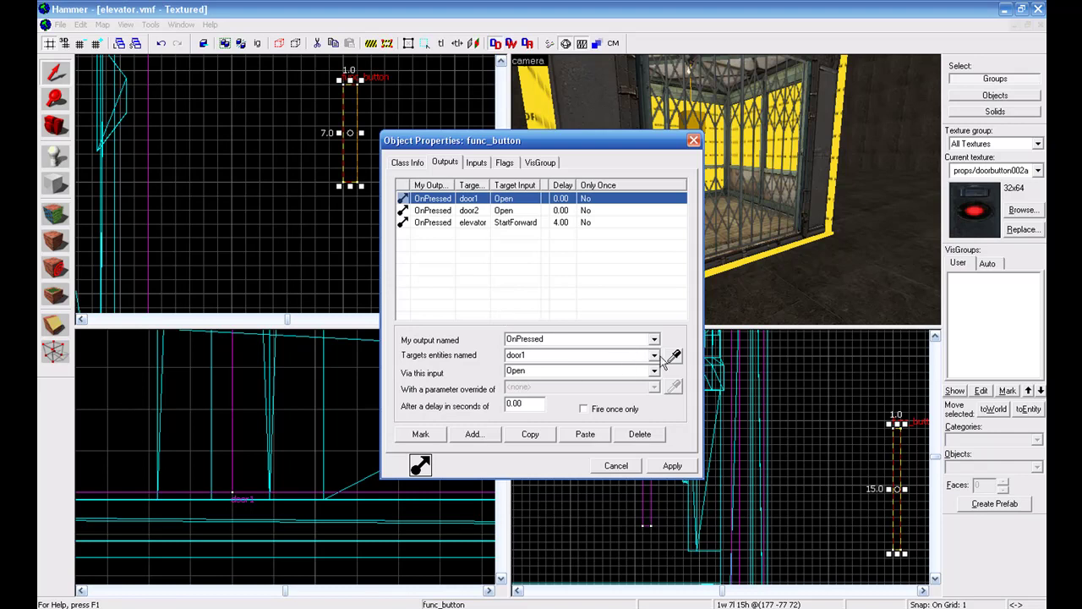
left_click(473, 211)
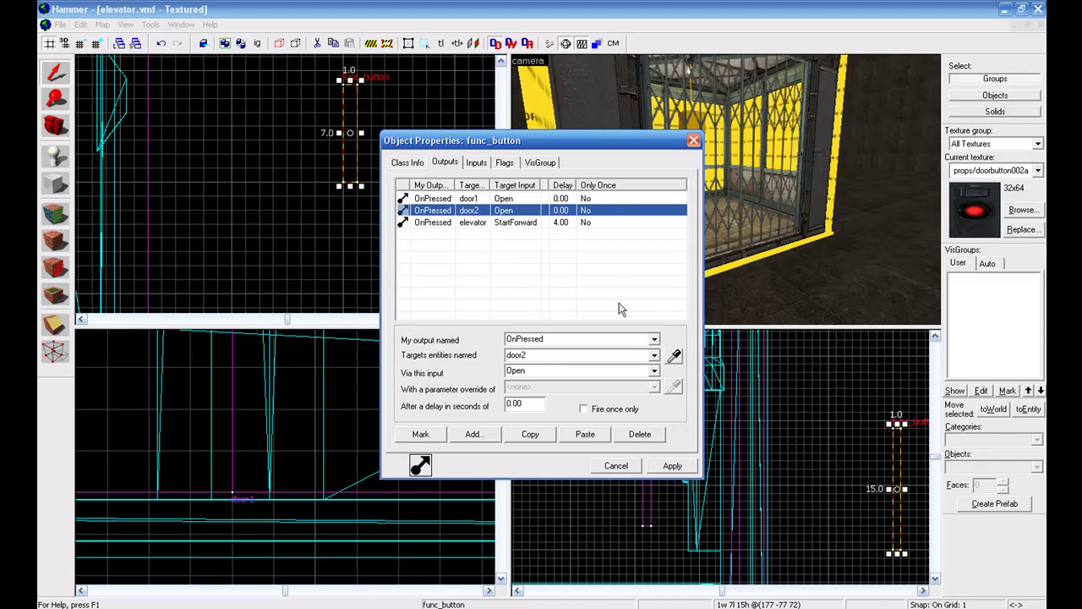
left_click(474, 223)
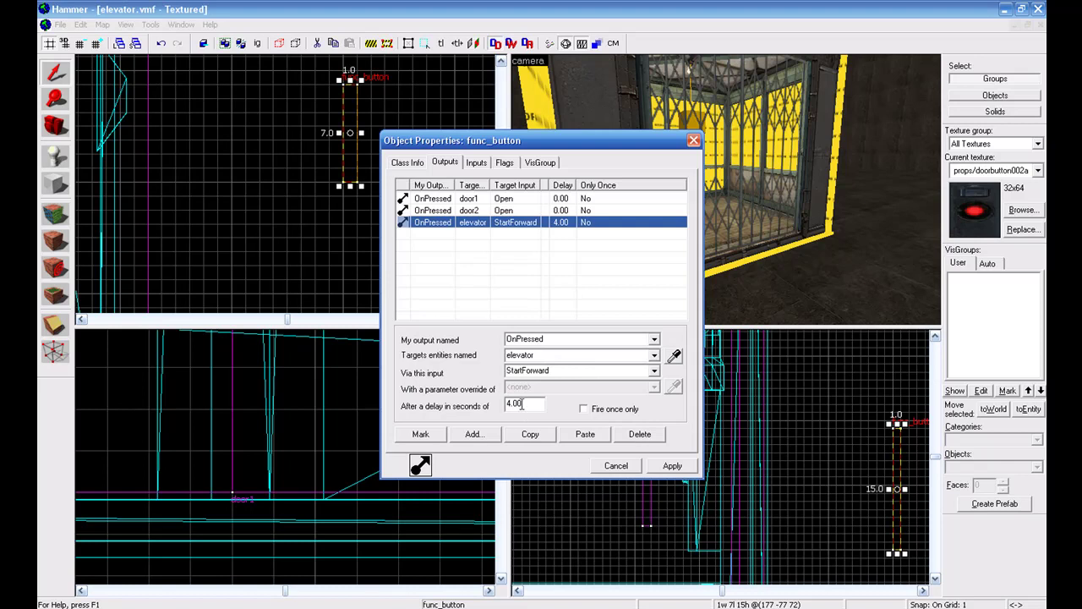
left_click(496, 210)
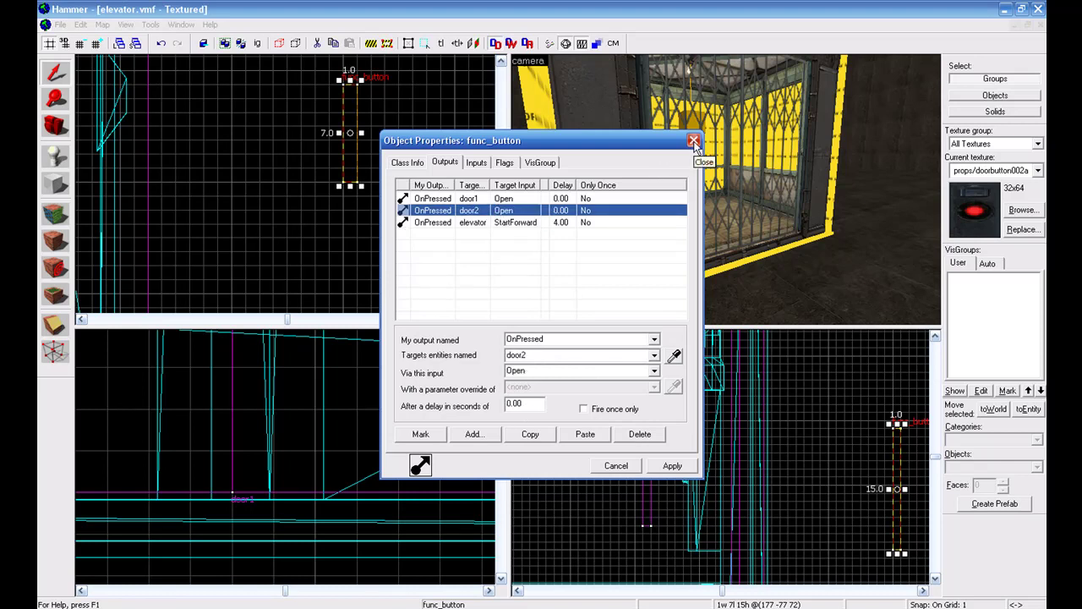
left_click(694, 141)
- Set door2's Delay Before Reset to 3 and apply its properties
scroll(688, 160, "up", 1)
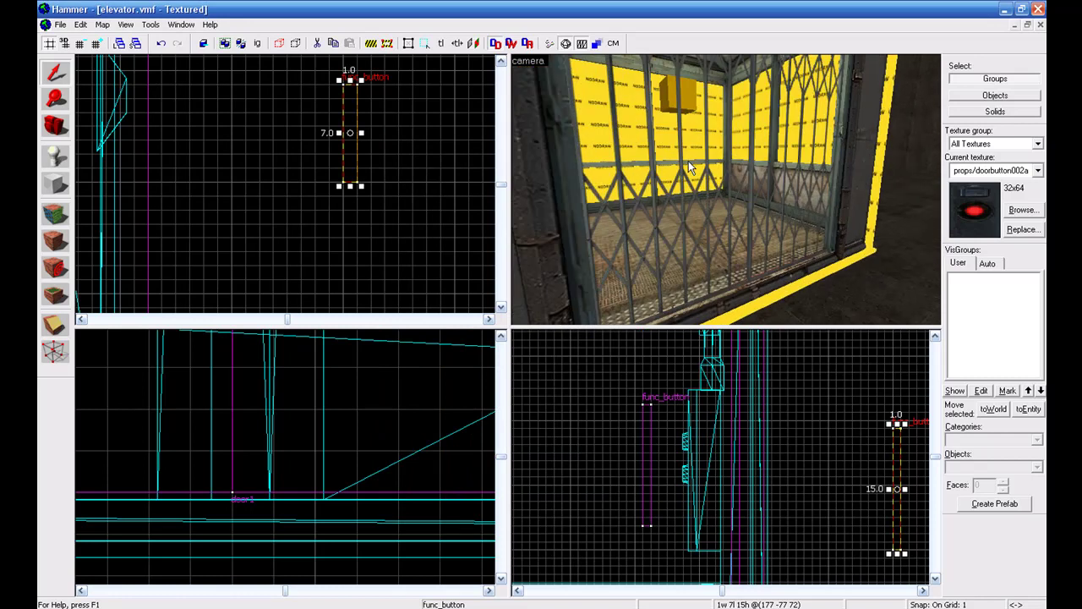
double_click(688, 161)
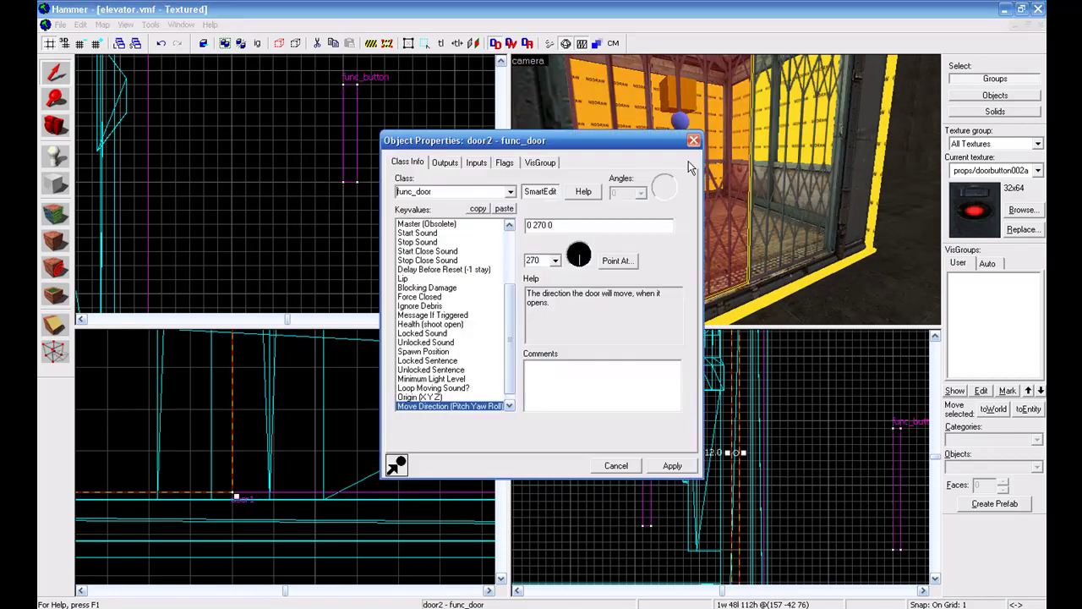
left_click(447, 271)
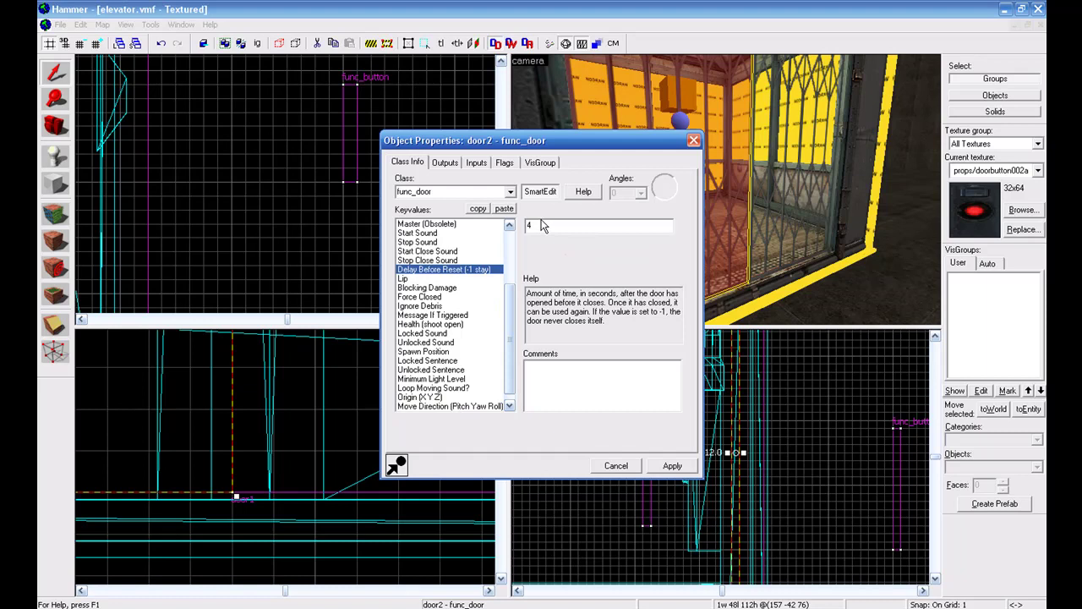
left_click(557, 224)
left_click(676, 468)
left_click(618, 467)
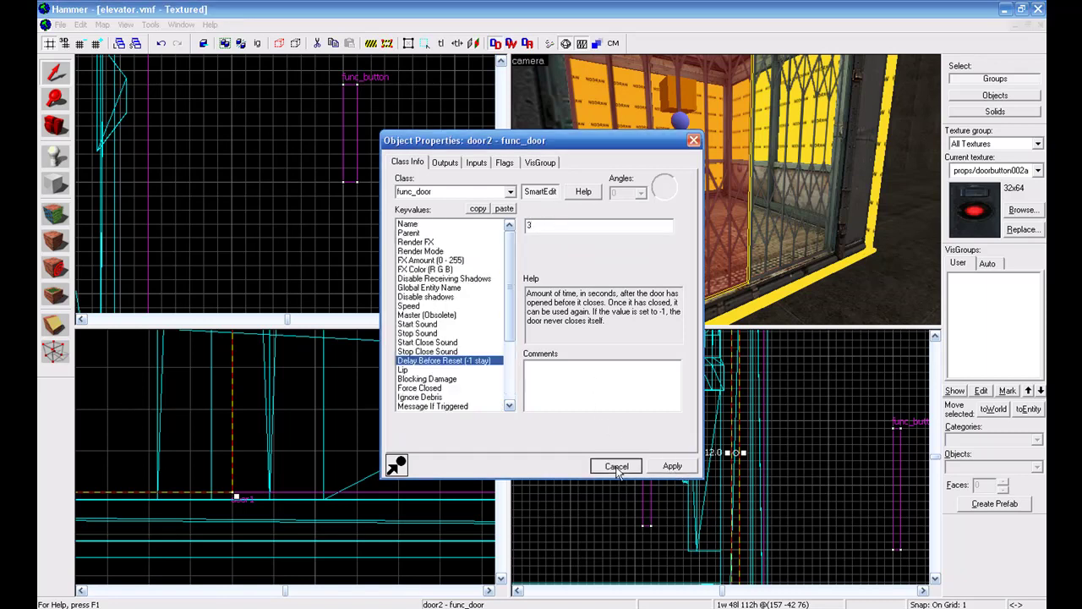
- Set door1's Delay Before Reset to 4 and apply its properties
left_click(794, 202)
key("alt+Return")
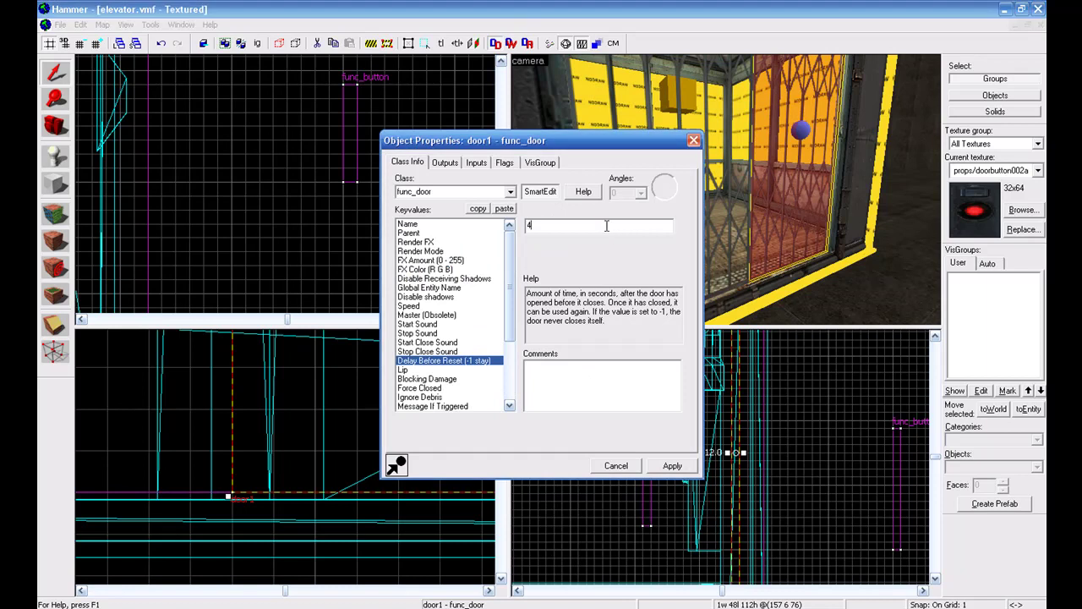
left_click(672, 468)
left_click(634, 466)
- Review the OnPressed output of the func_button inside the elevator, including its StartForward target and delay
scroll(709, 236, "down", 5)
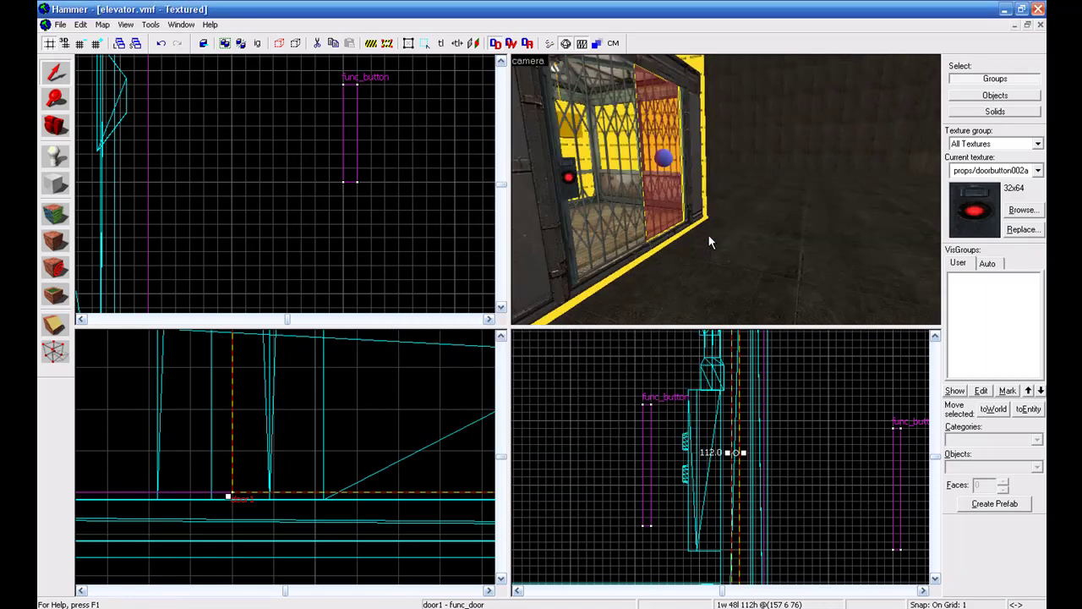
key("w")
key("w")
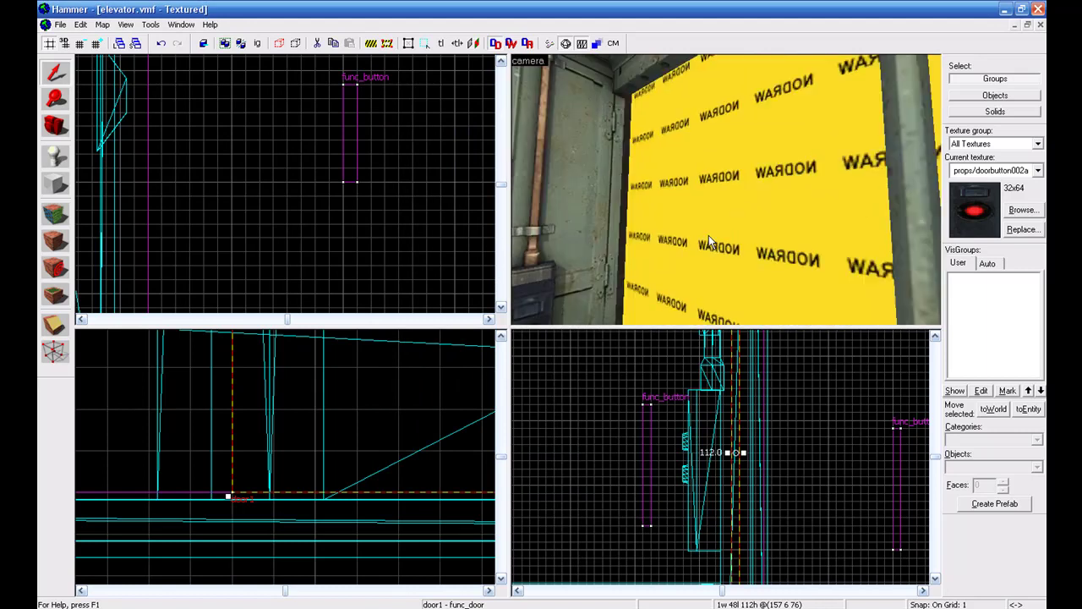
double_click(665, 242)
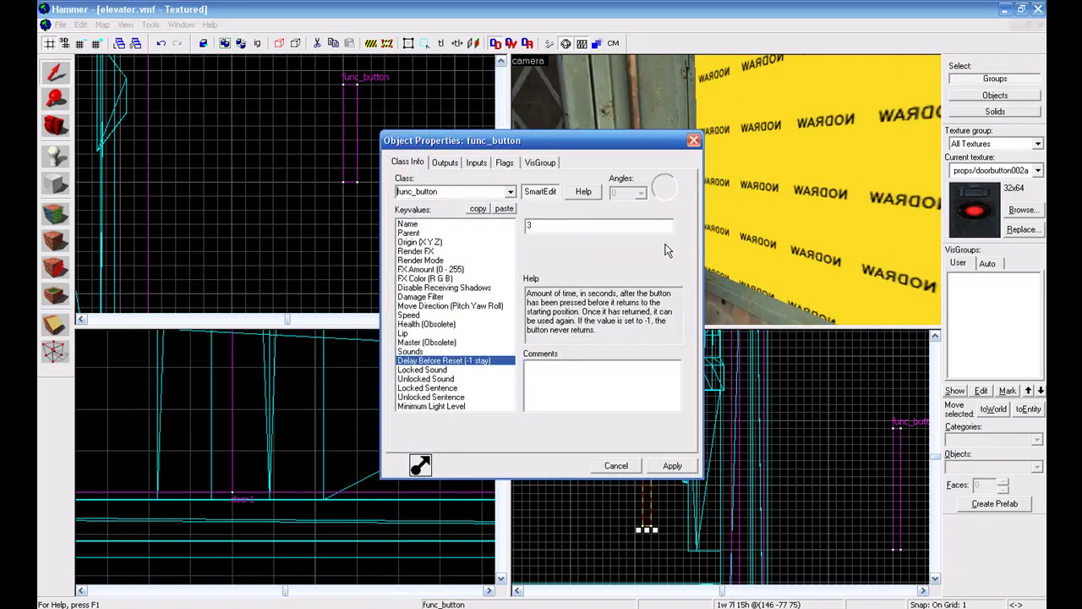
left_click(445, 162)
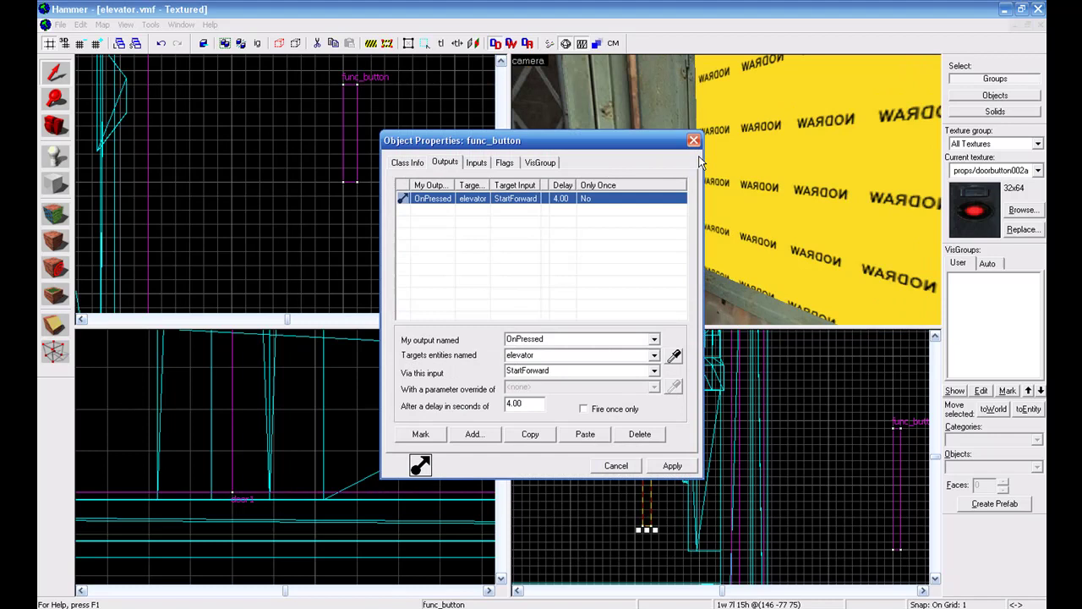
left_click(693, 140)
- Check the properties and outputs of the elevator's func_tracktrain
key("s")
key("z")
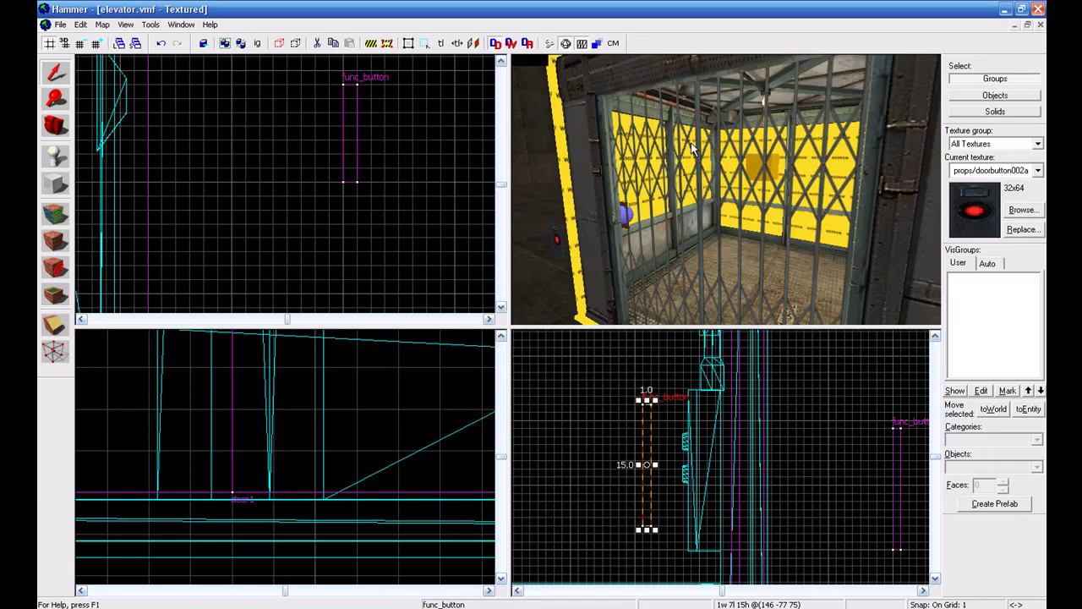
key("w")
key("z")
double_click(819, 121)
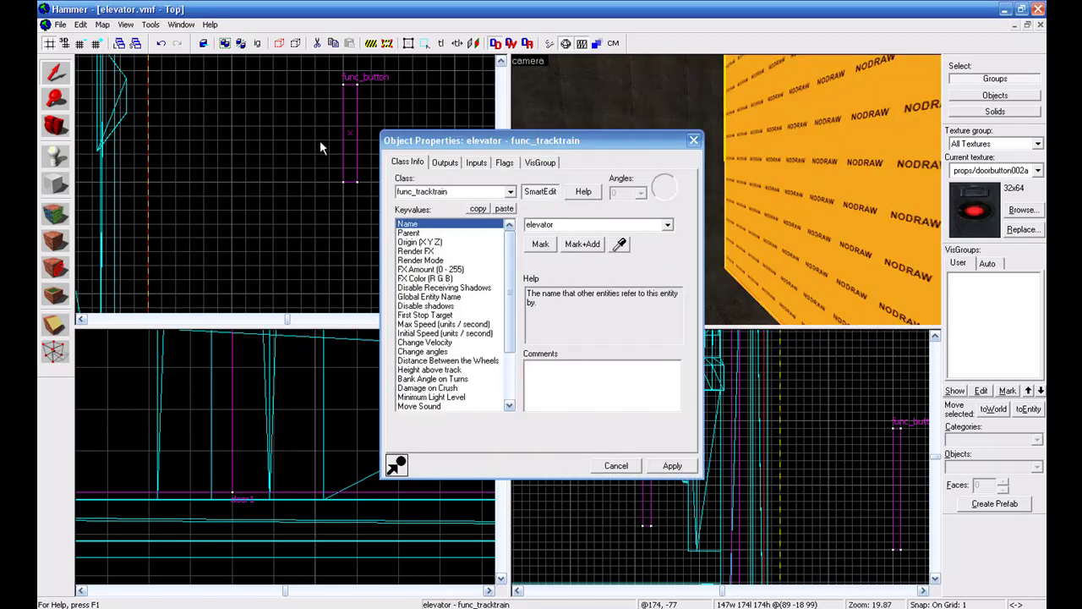
left_click(442, 163)
left_click(694, 140)
- Examine the elevator from the front and from inside, comparing the entrance button with the interior buttons
key("s")
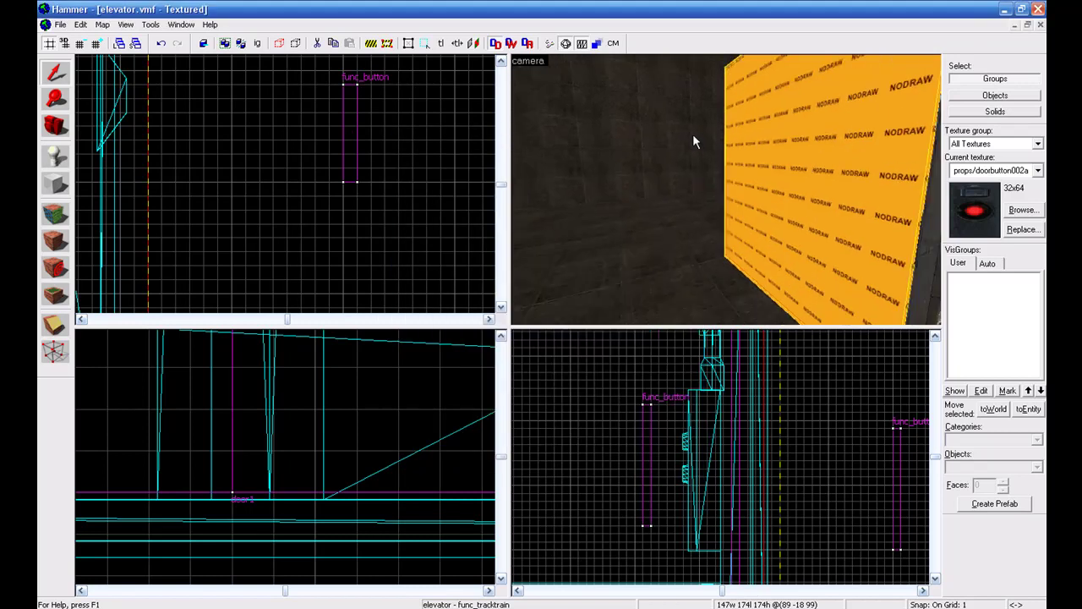
key("z")
key("d")
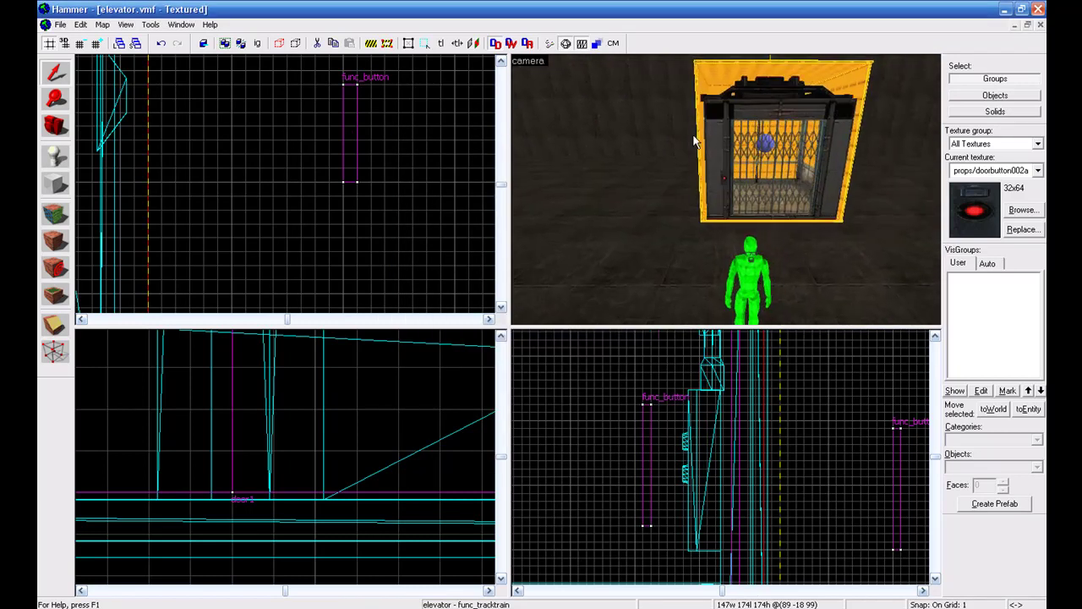
key("w")
key("s")
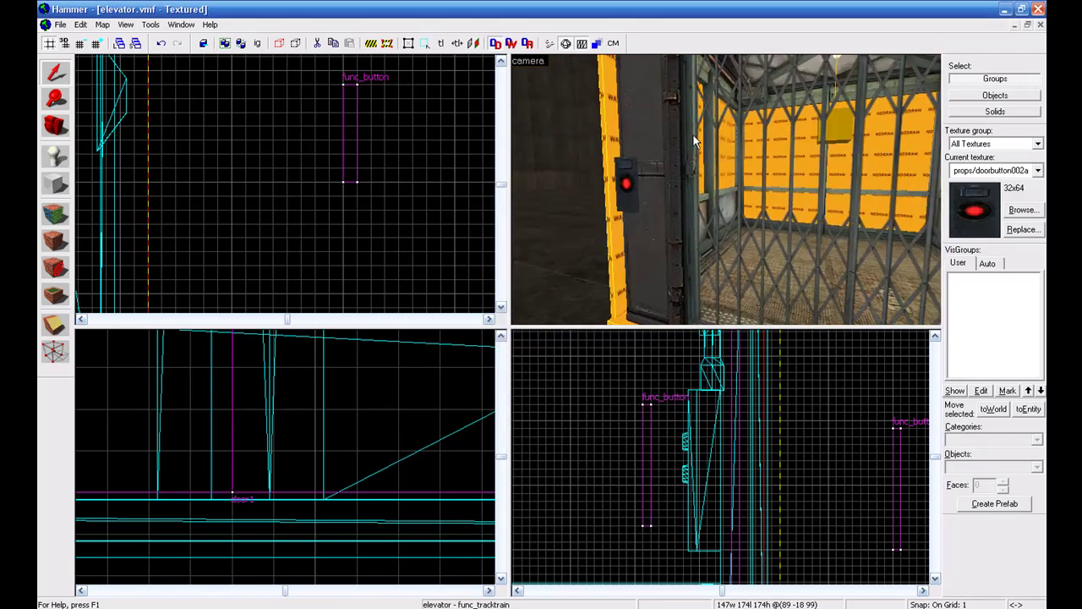
key("w")
key("w")
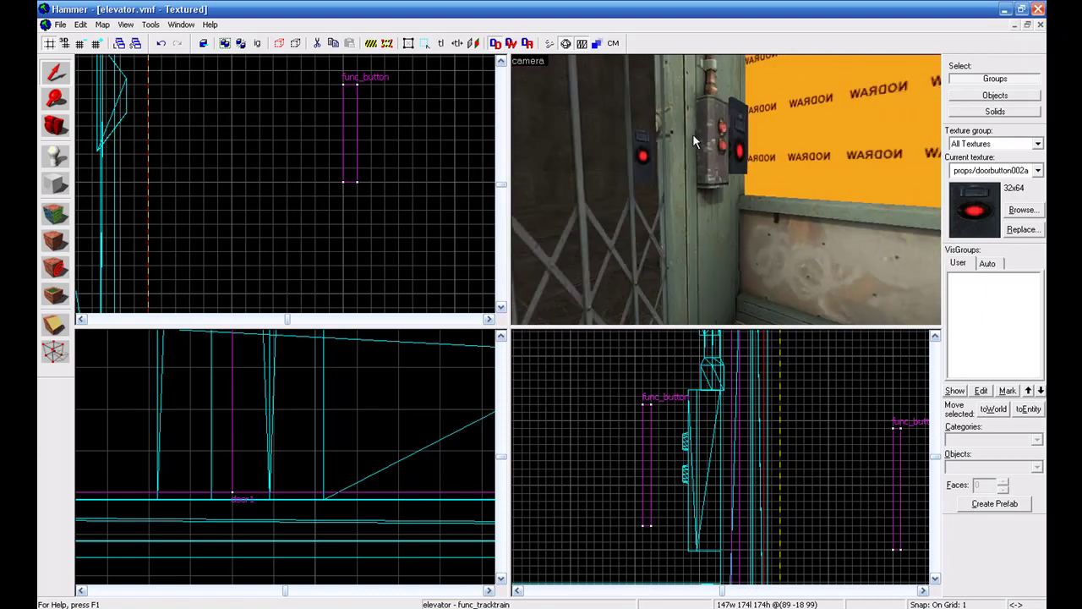
key("s")
- Review path_2's OnPass outputs for the elevator, door1 and door2
key("w")
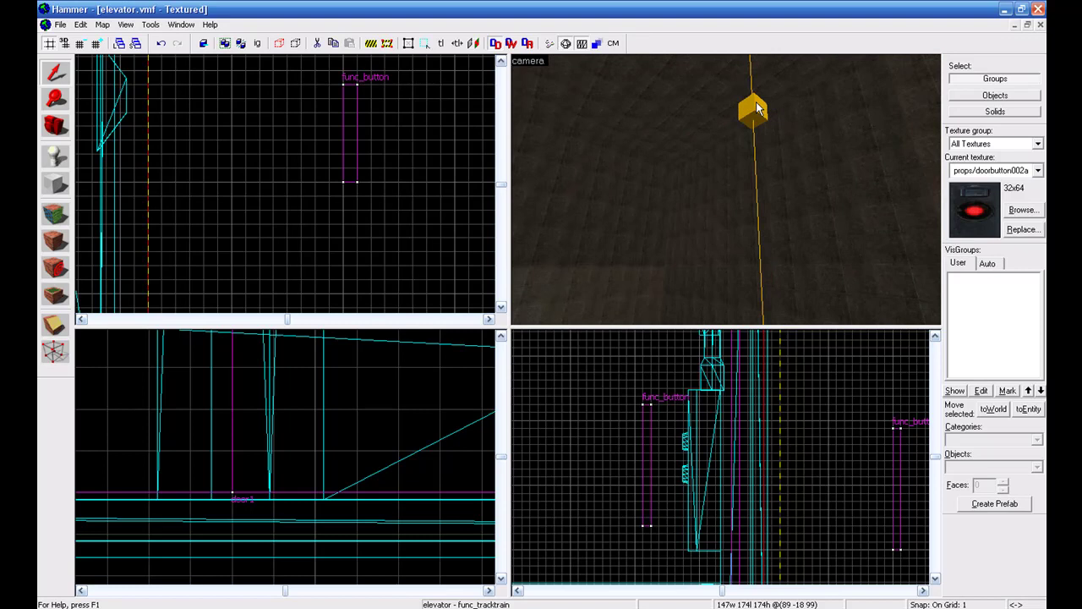
key("w")
key("Down")
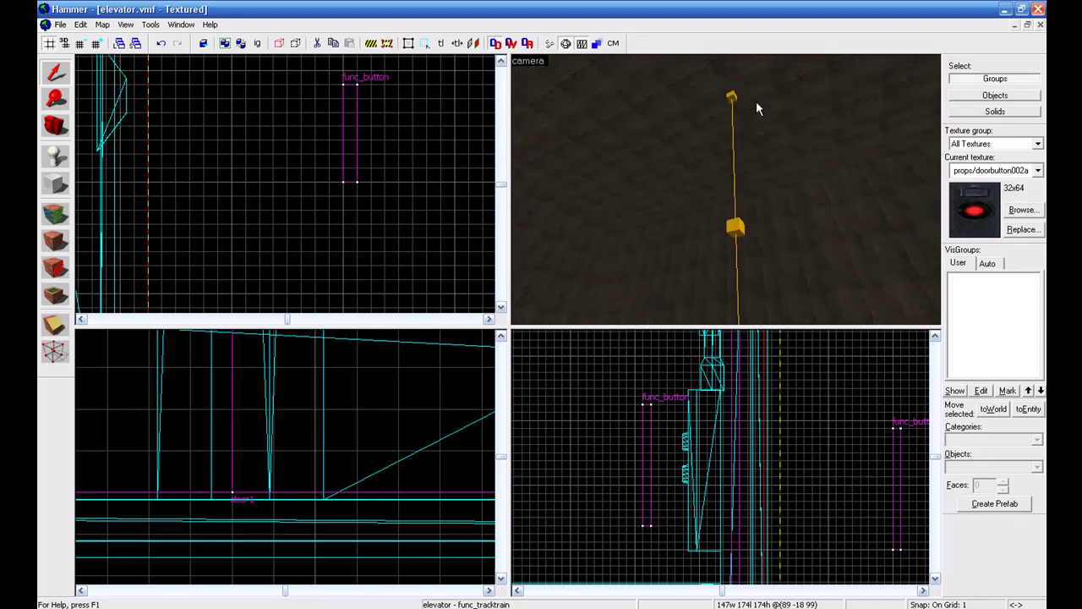
double_click(733, 232)
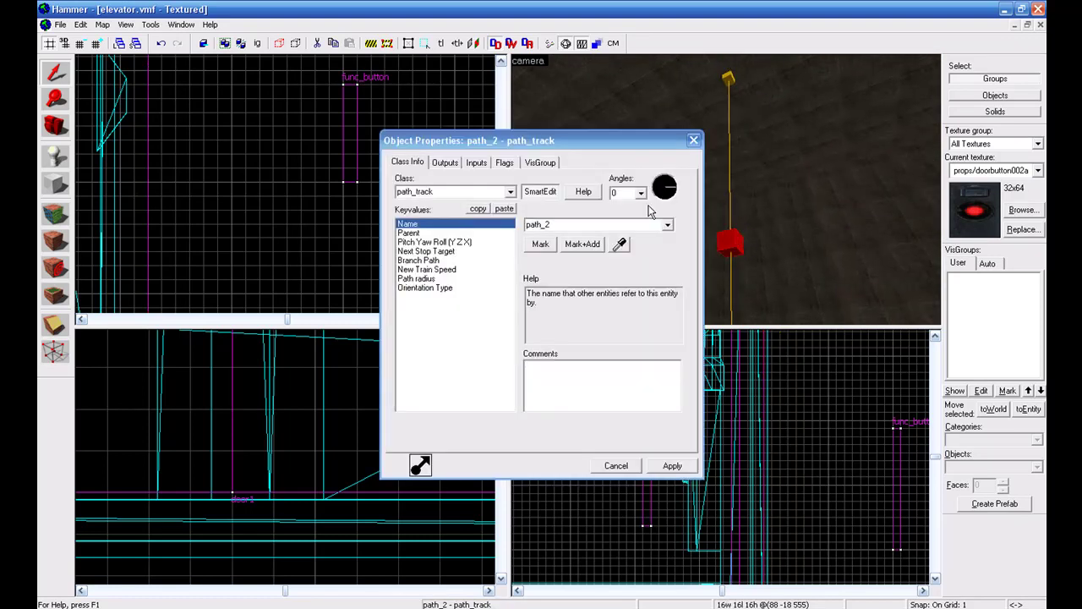
left_click(445, 163)
left_click(440, 211)
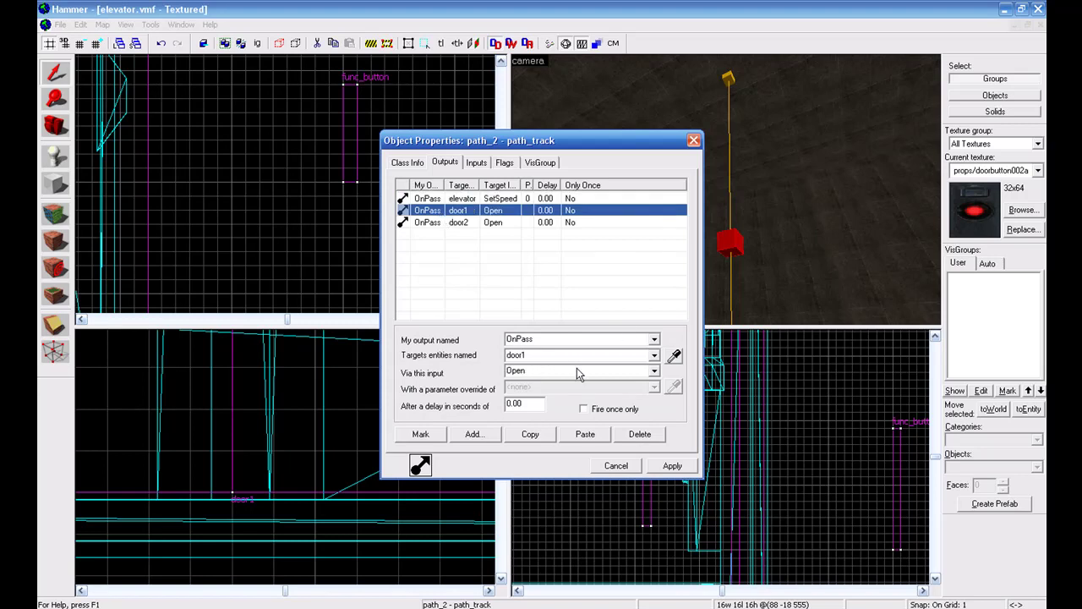
left_click(463, 225)
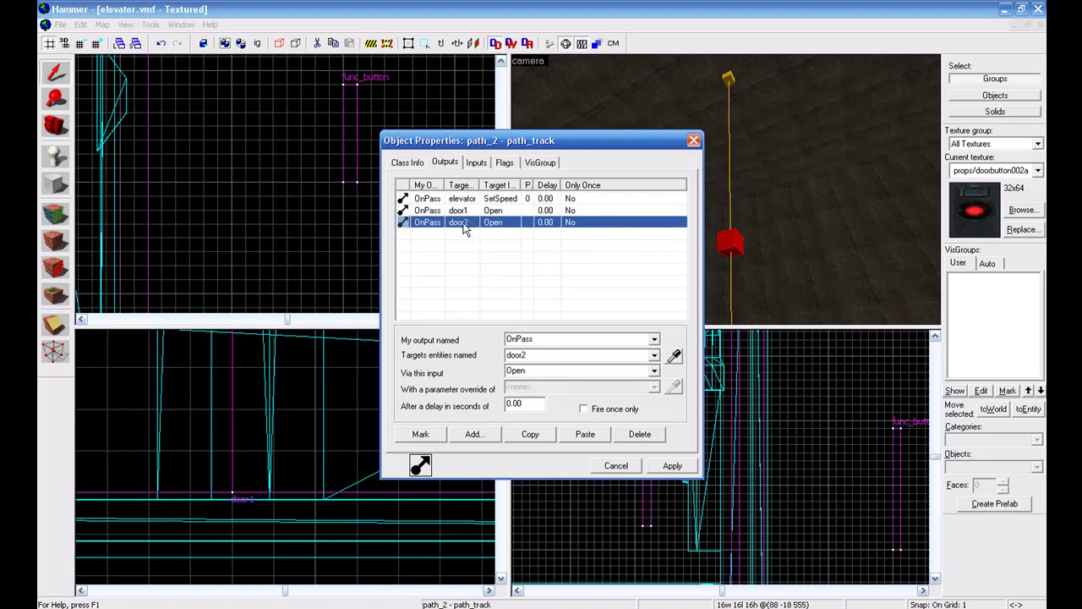
left_click(674, 125)
left_click(693, 141)
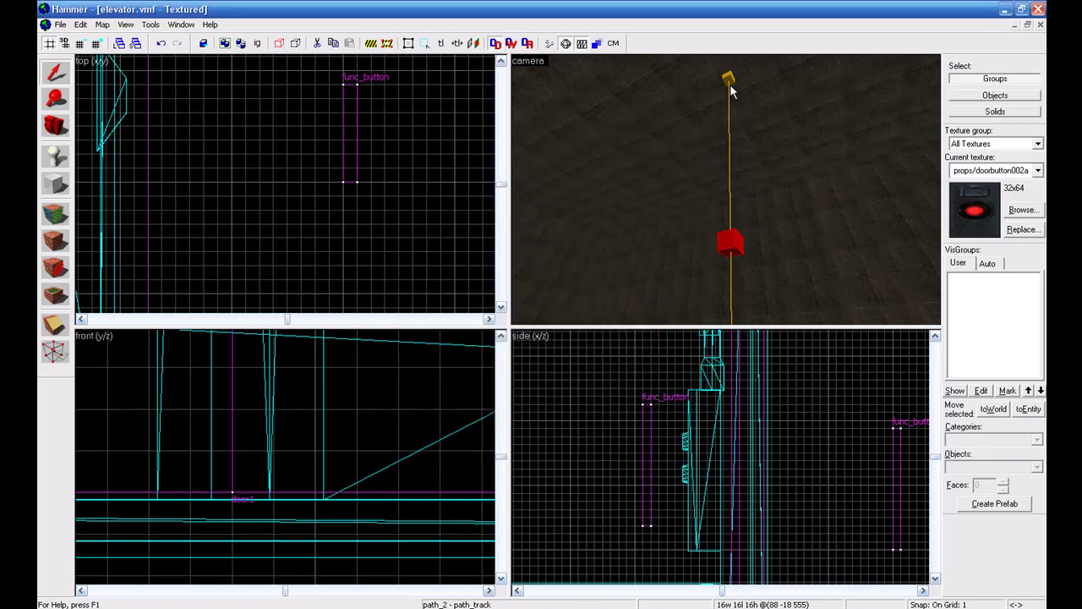
- Inspect the elevator car from above and the line of path_track nodes it travels along
key("z")
key("w")
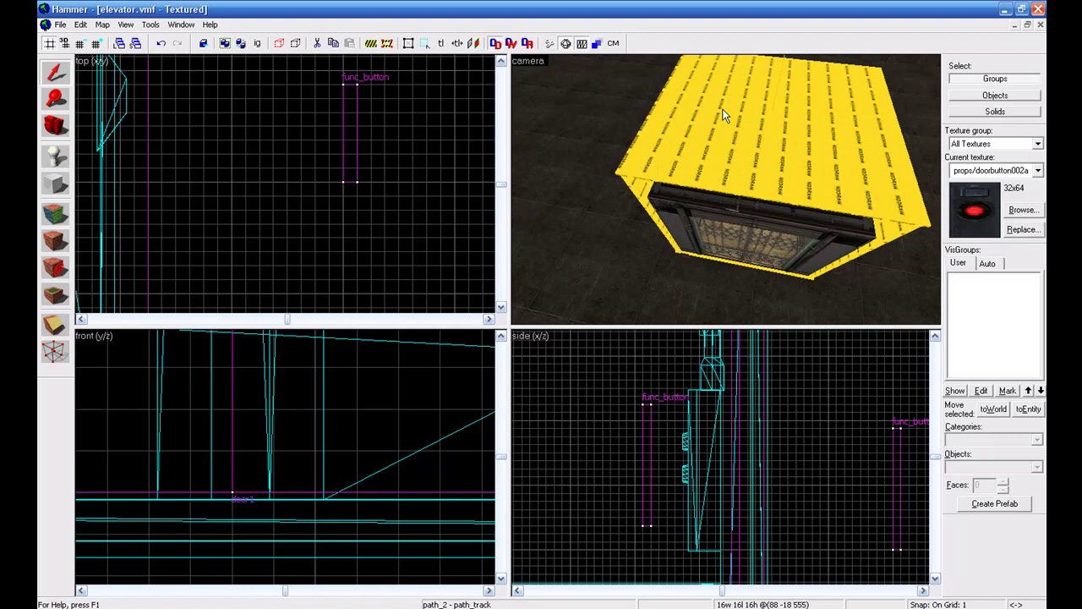
key("w")
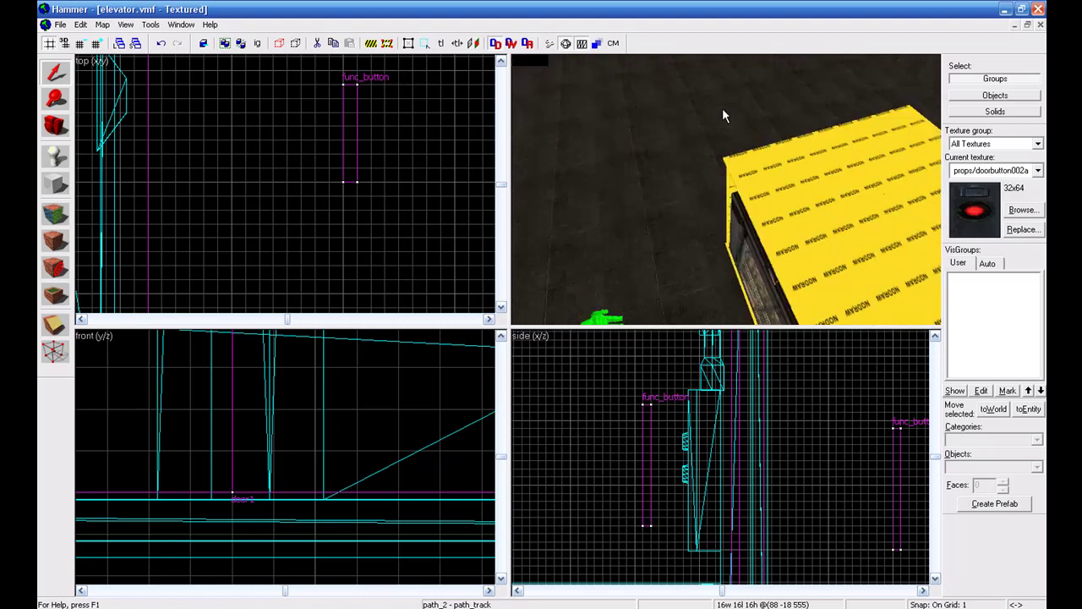
key("s")
key("Down")
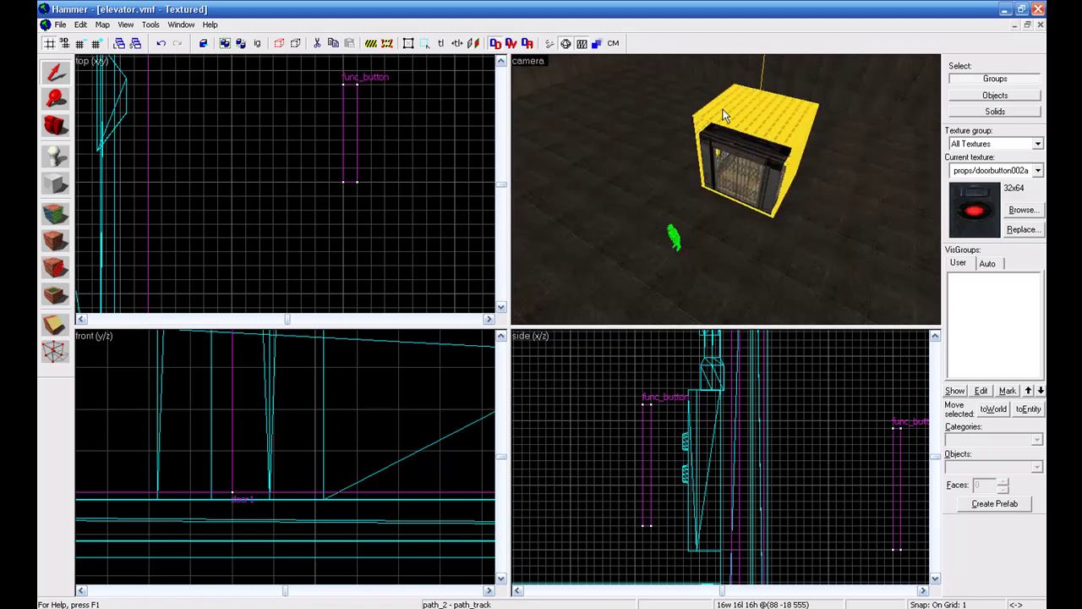
key("Right")
key("Up")
key("Up")
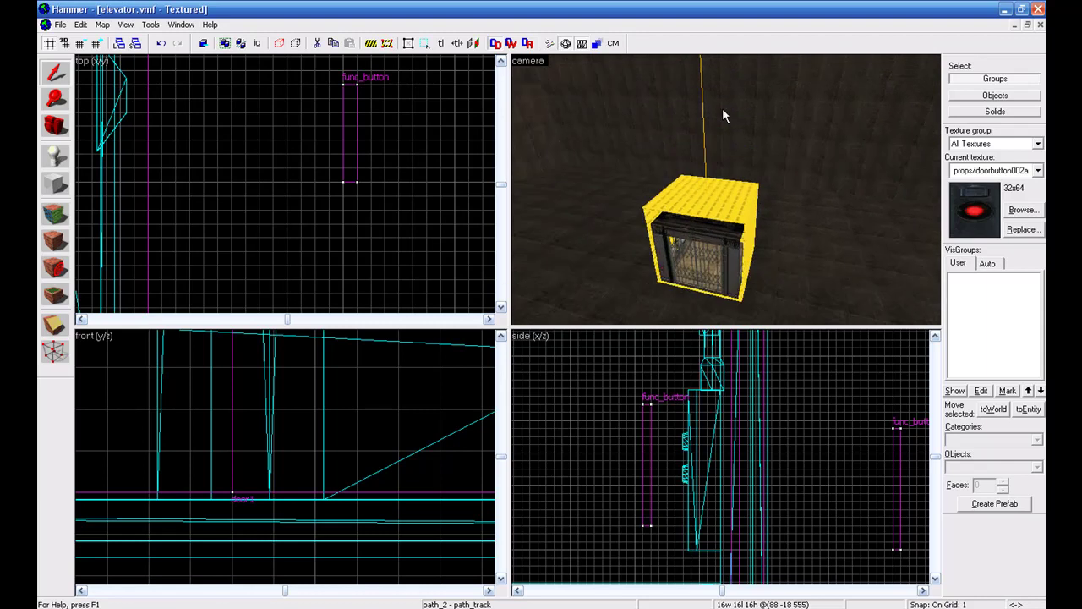
key("w")
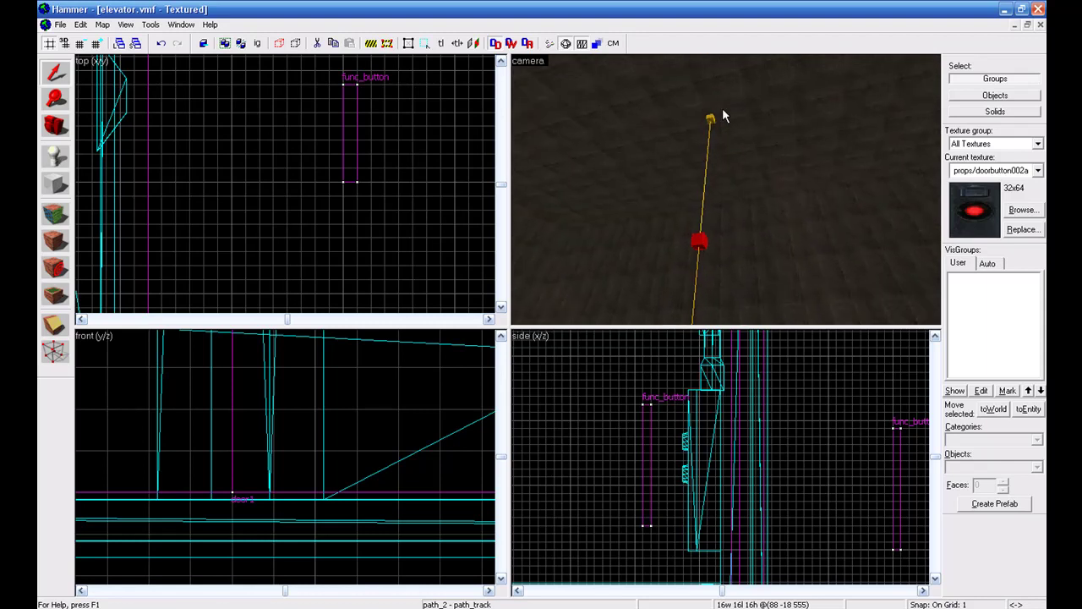
key("Down")
key("Left")
key("Right")
key("Down")
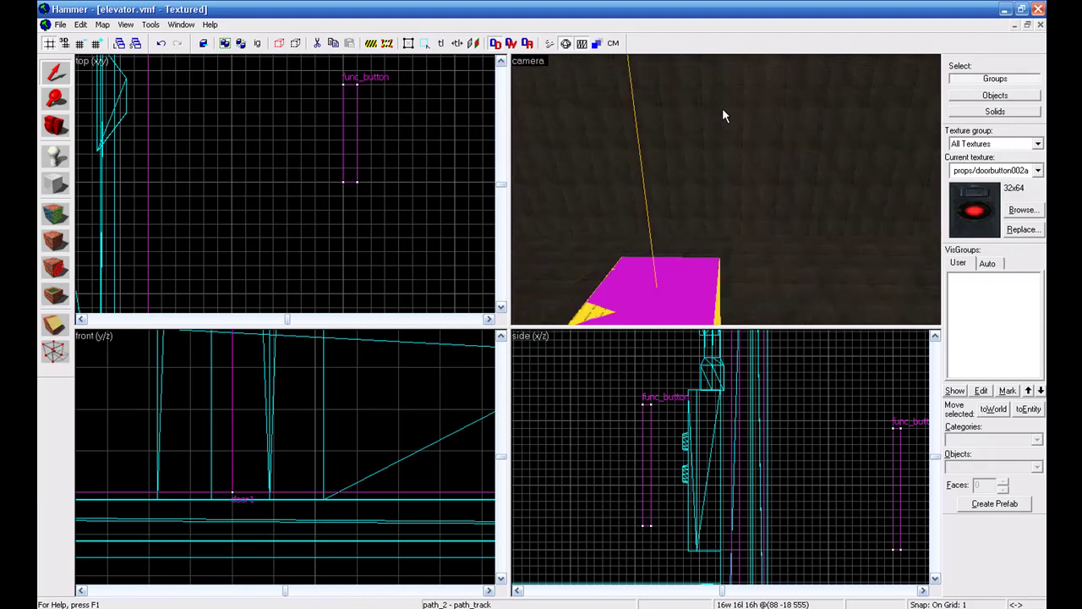
key("Left")
key("Right")
key("Left")
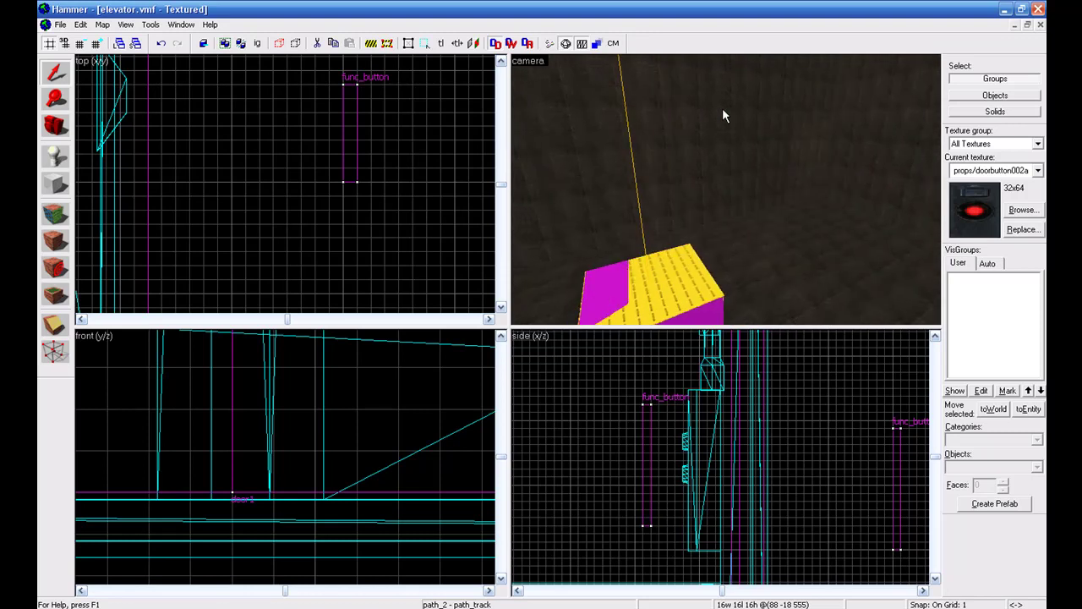
key("Down")
key("d")
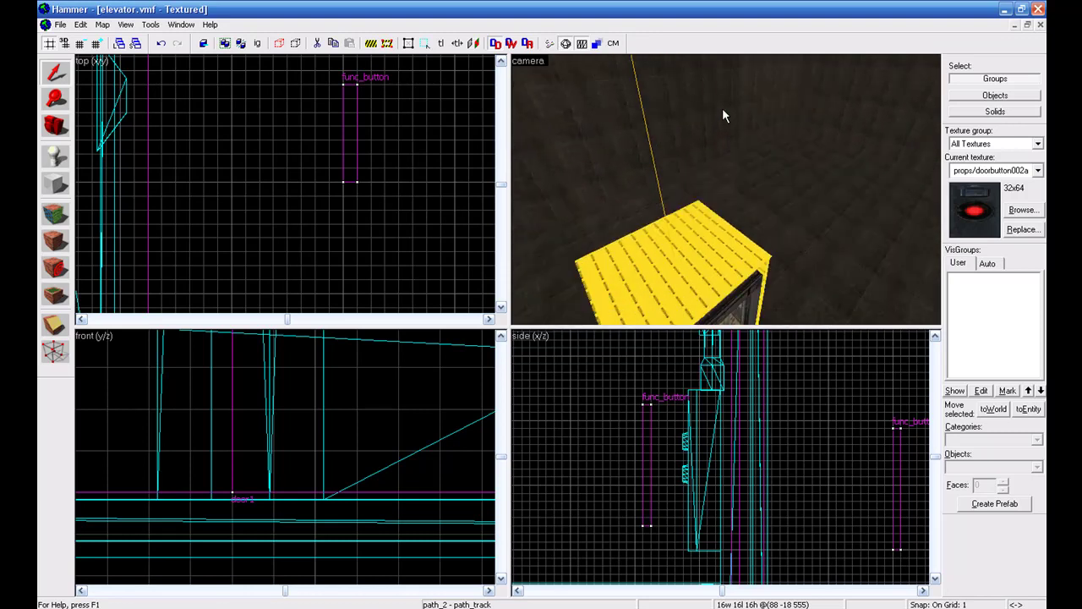
key("Left")
key("Up")
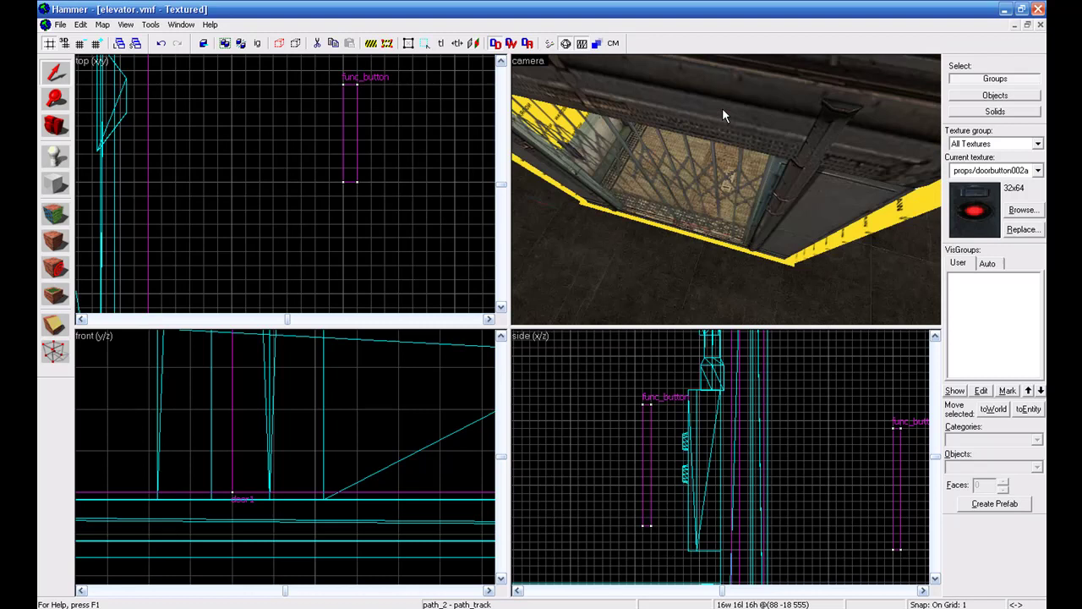
- Examine the elevator interior and its lattice doors, and follow the path up to the highest path_track node
key("a")
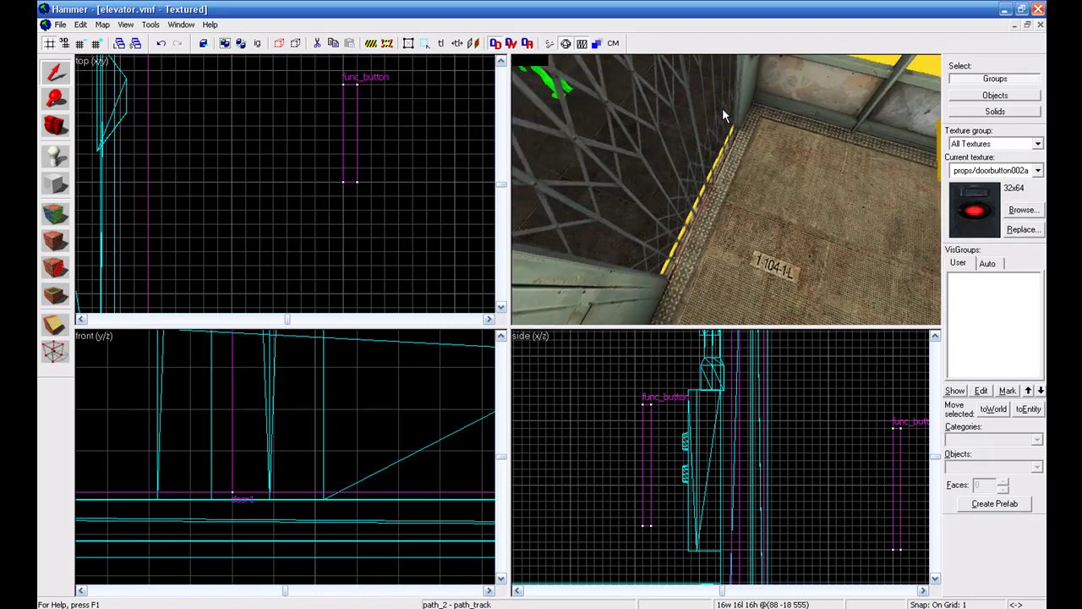
key("Right")
key("Up")
key("Left")
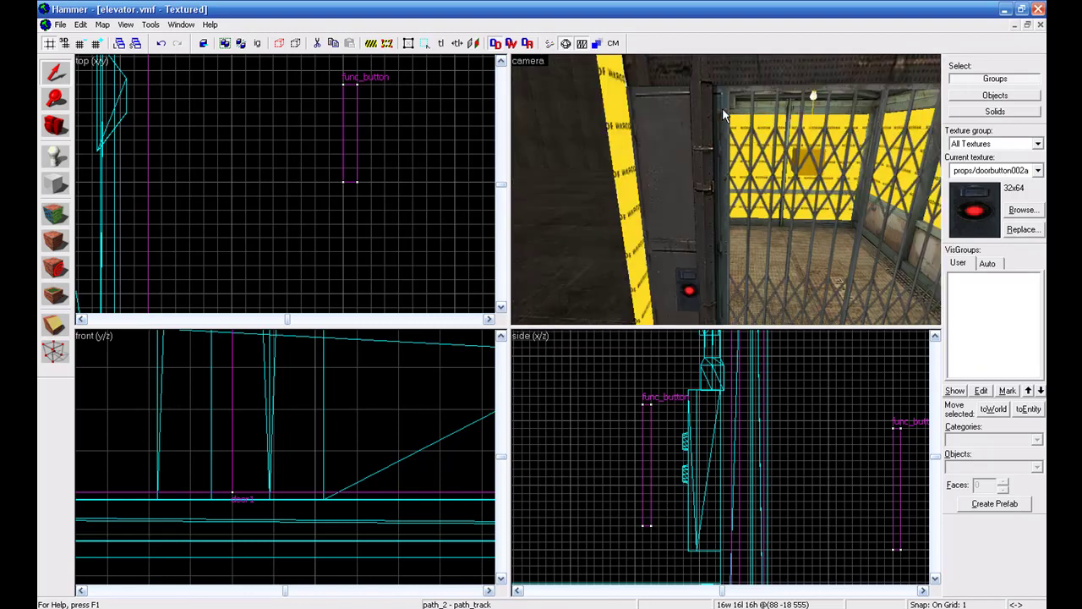
key("w")
key("s")
key("Up")
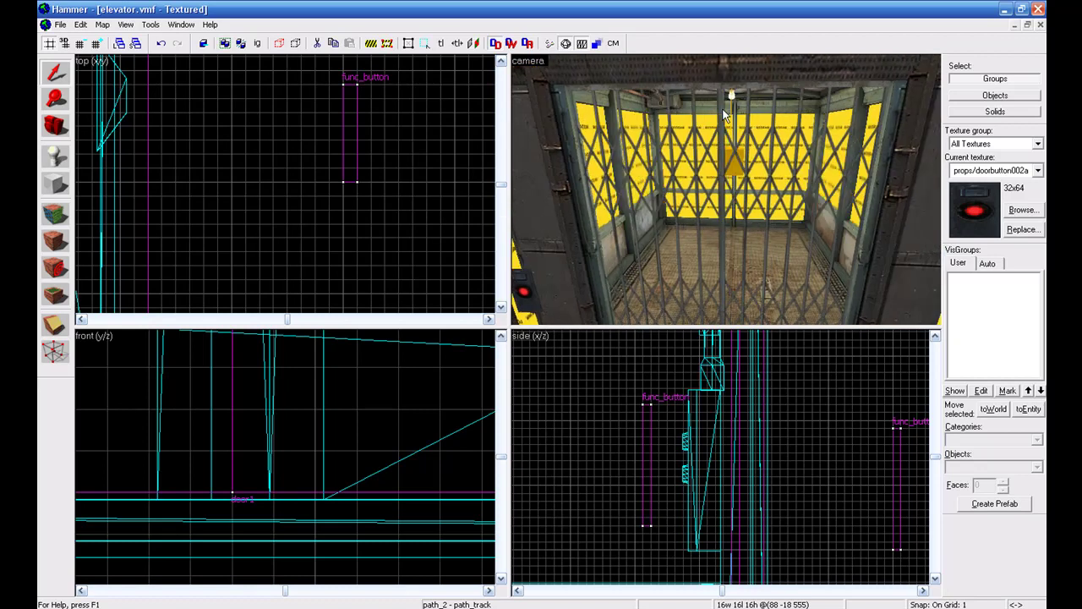
key("s")
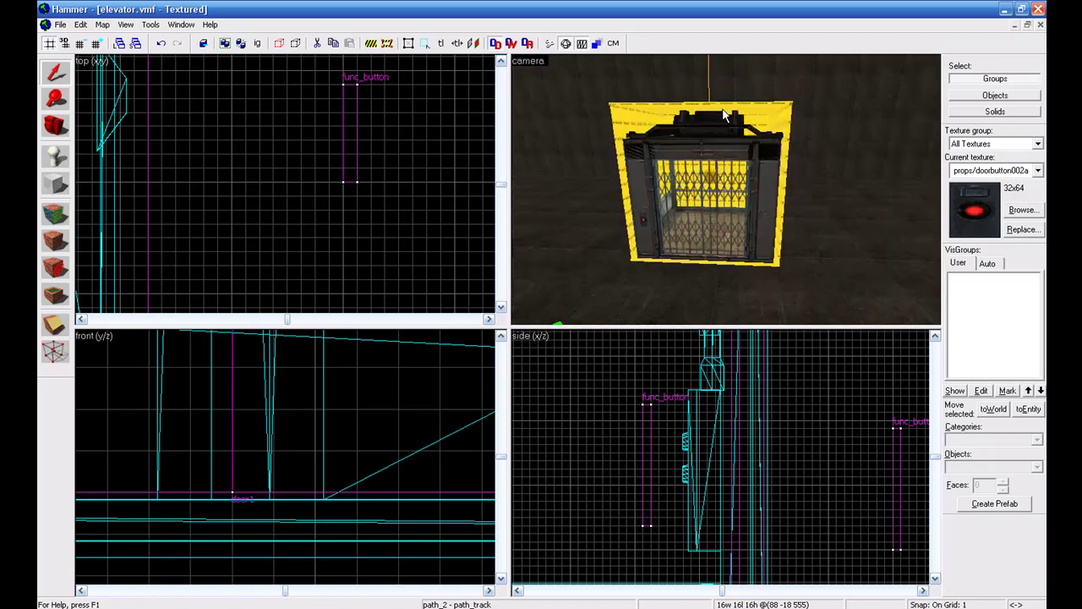
key("Up")
key("Up")
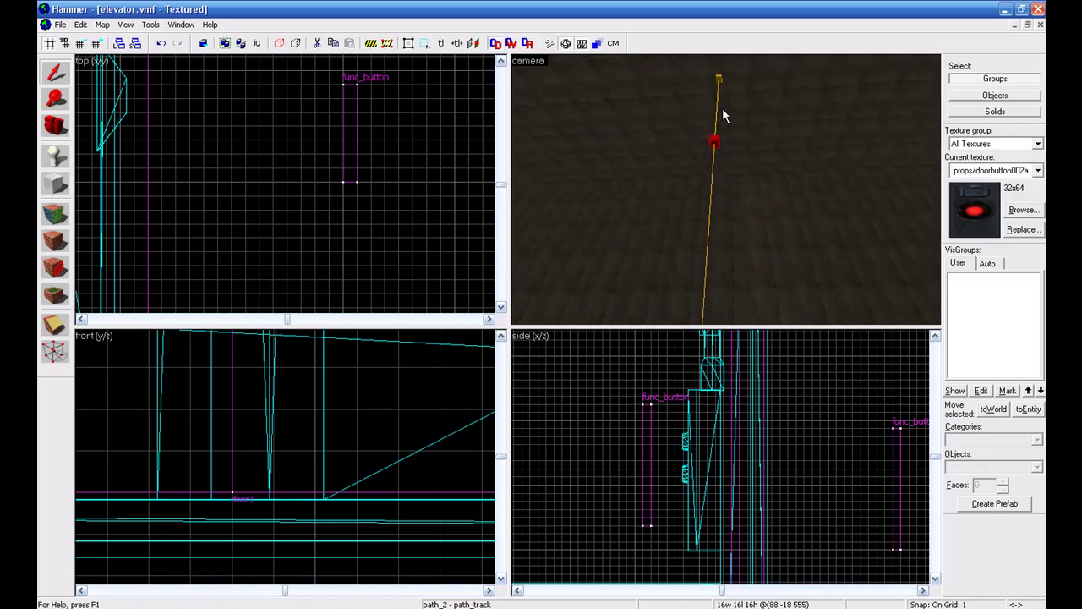
key("Down")
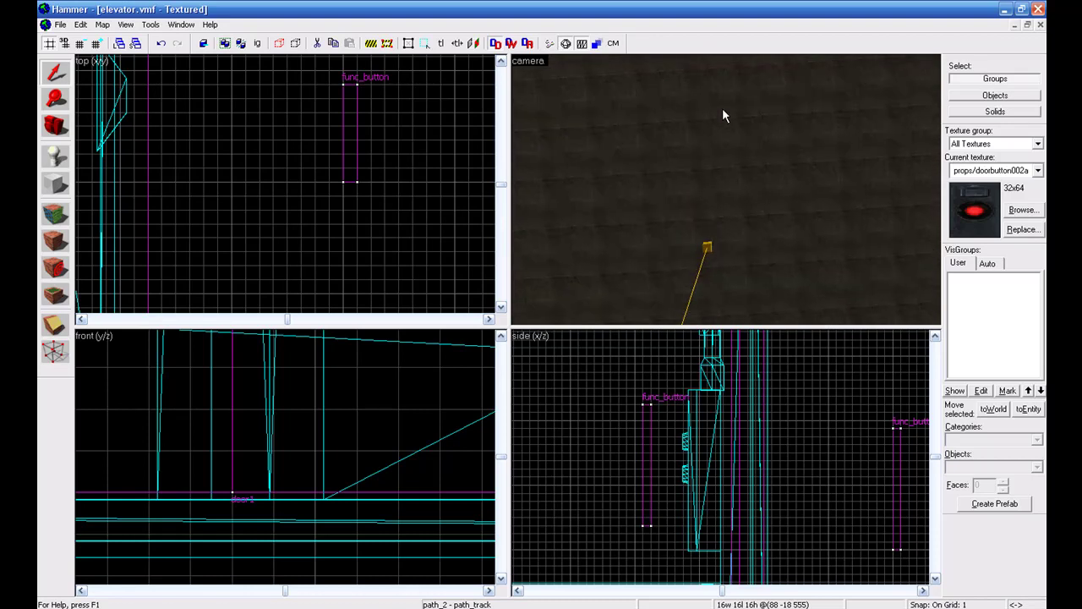